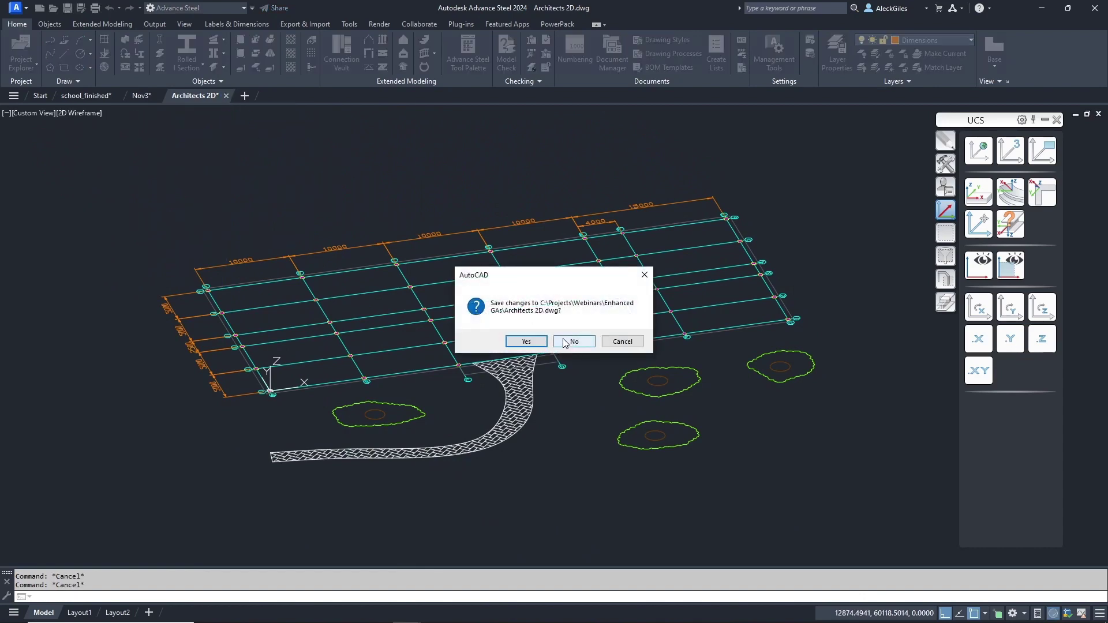
- Close the Architects 2D drawing without saving changes and switch to the school_finished model
{"action": "left_click", "coordinate": [573, 341]}
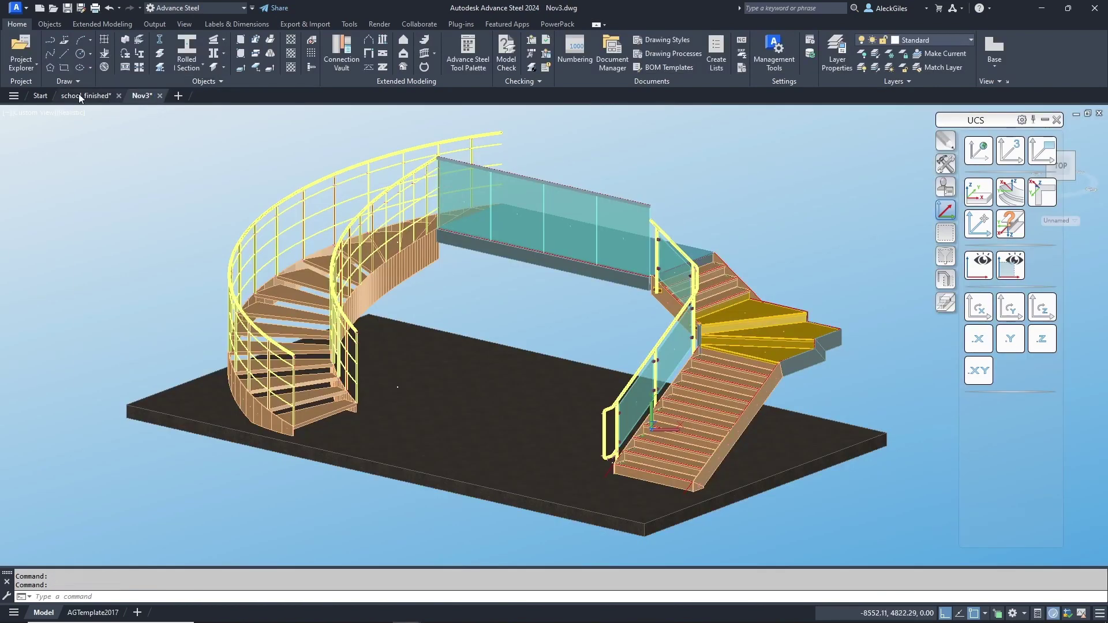
{"action": "left_click", "coordinate": [79, 98]}
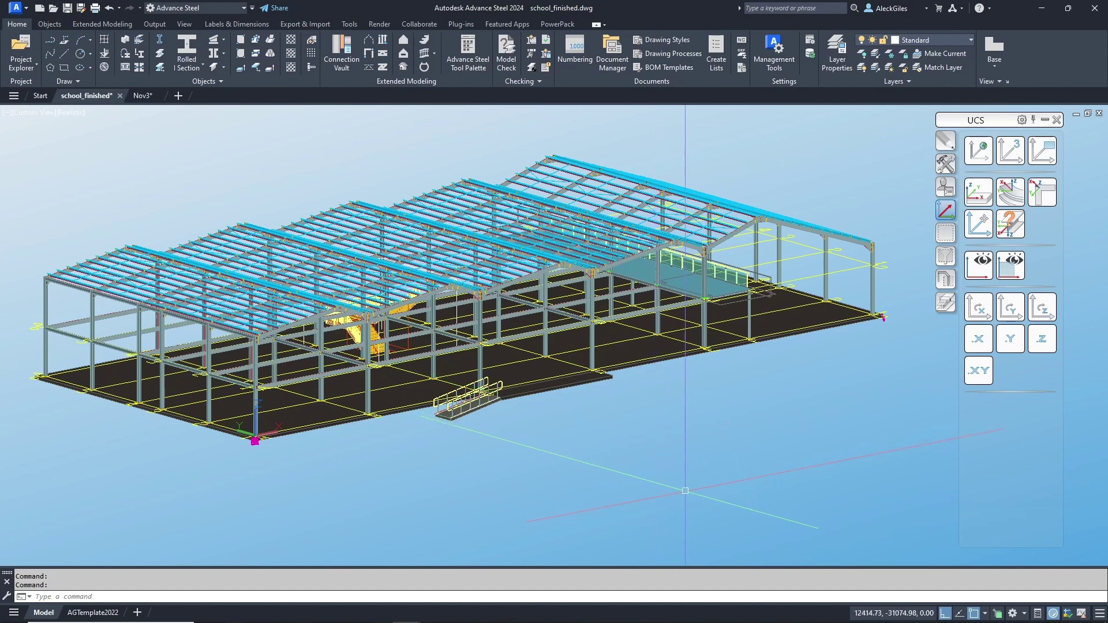
- Insert Architects 2D.dwg from the Enhanced GAs folder as a block at 0,0,0 with scale 1 and rotation 0
{"action": "type", "text": "i"}
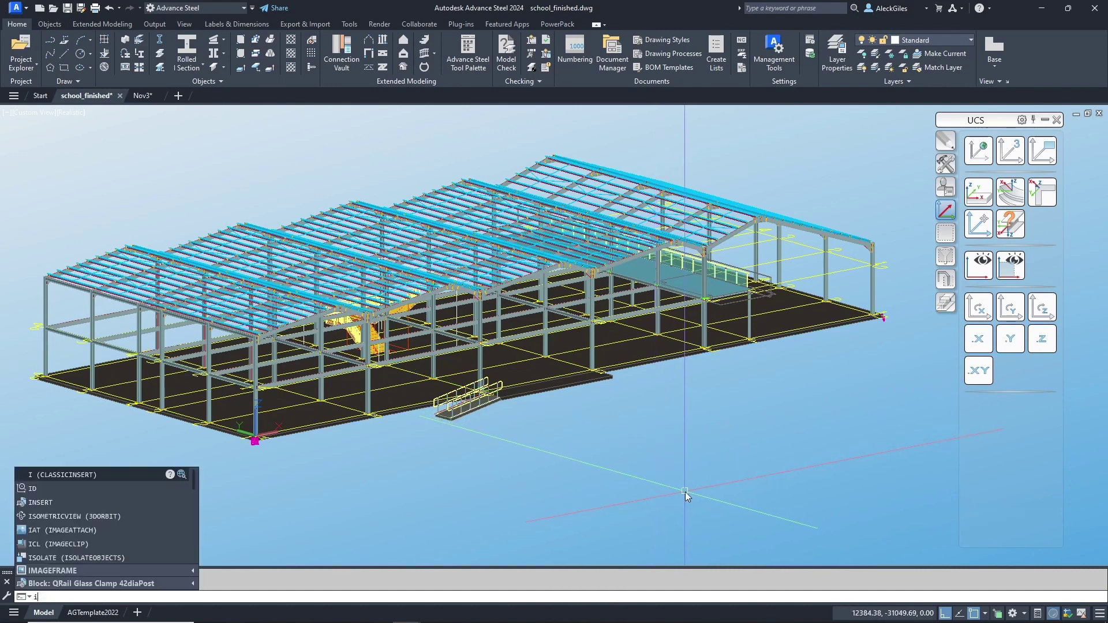
{"action": "key", "text": "Return"}
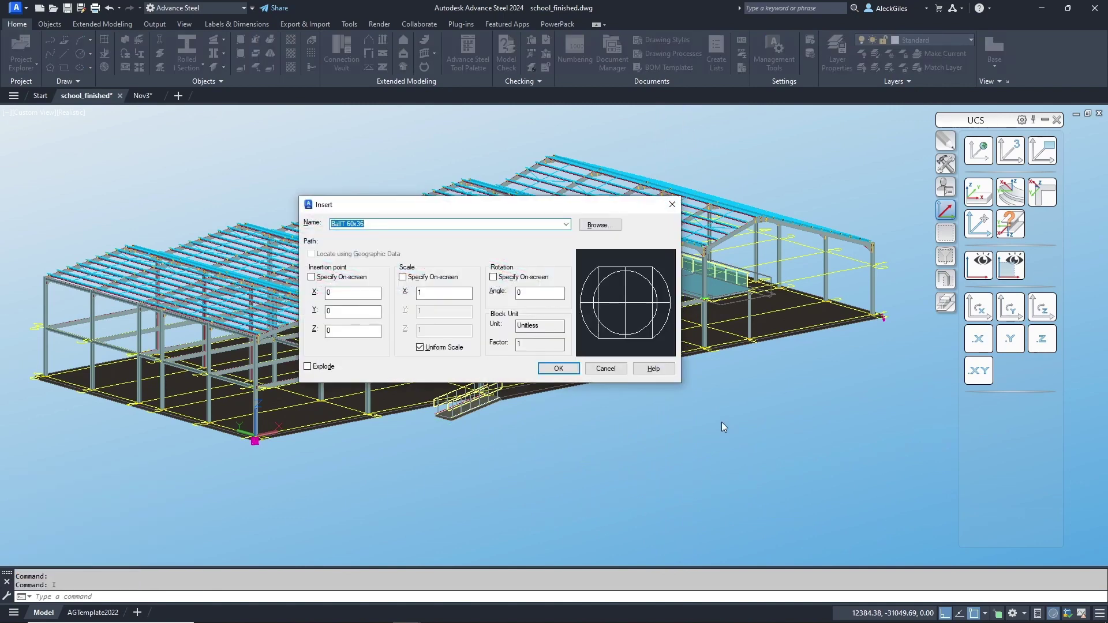
{"action": "left_click", "coordinate": [598, 226]}
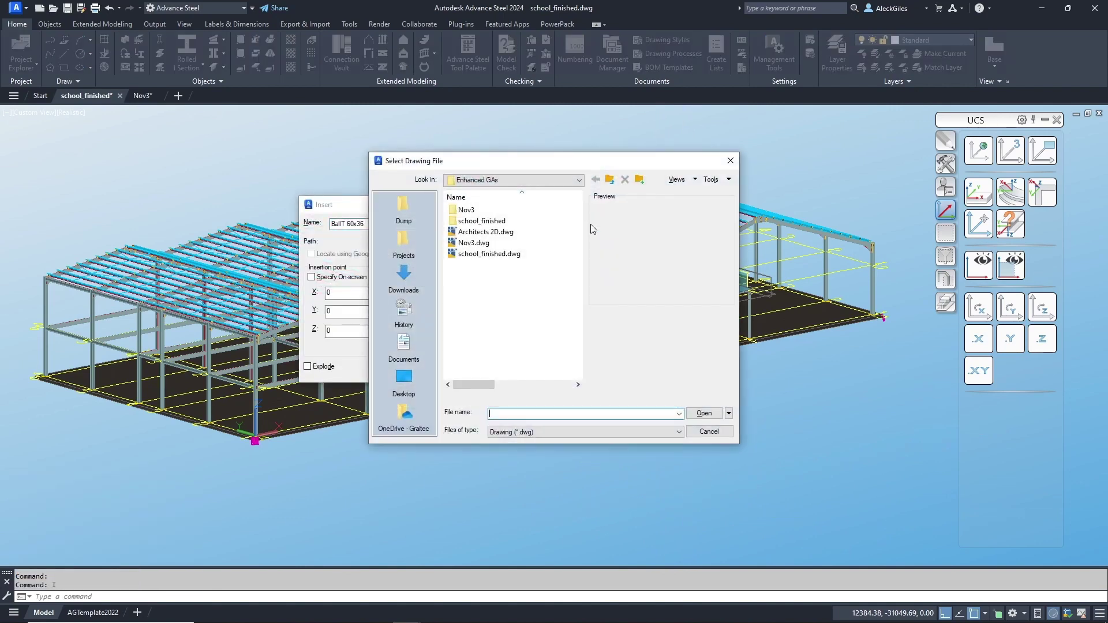
{"action": "left_click", "coordinate": [486, 231]}
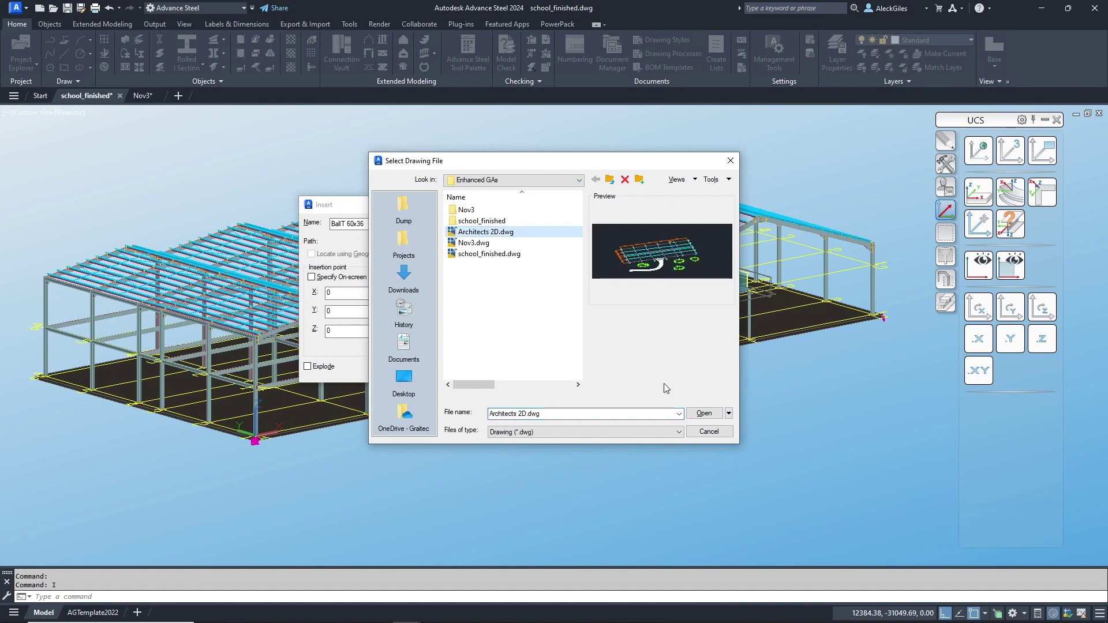
{"action": "left_click", "coordinate": [703, 413]}
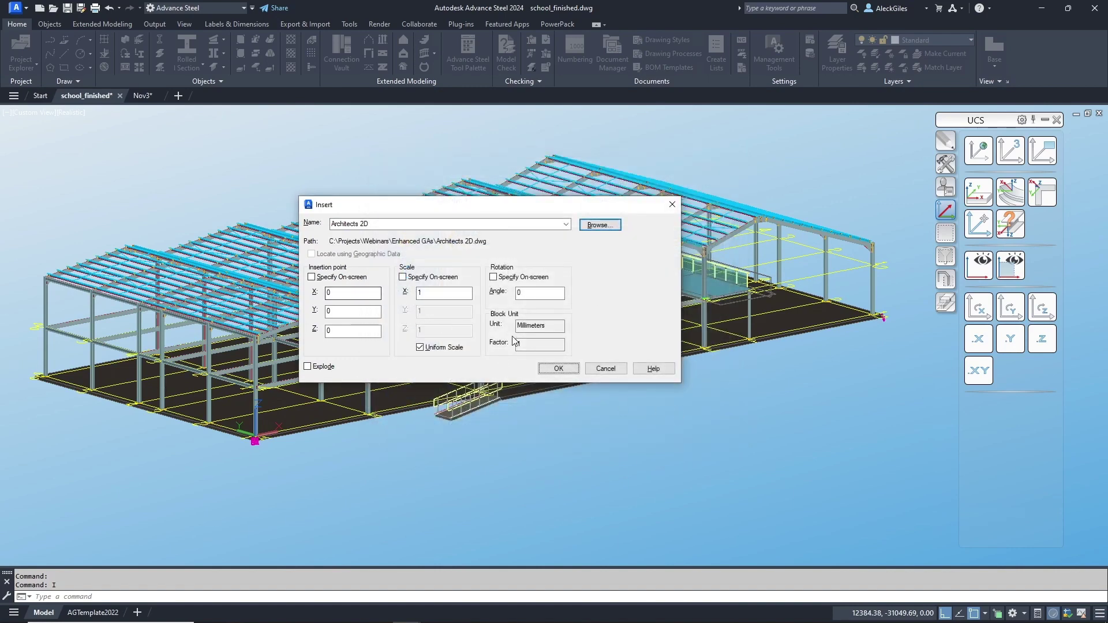
{"action": "left_click", "coordinate": [557, 369]}
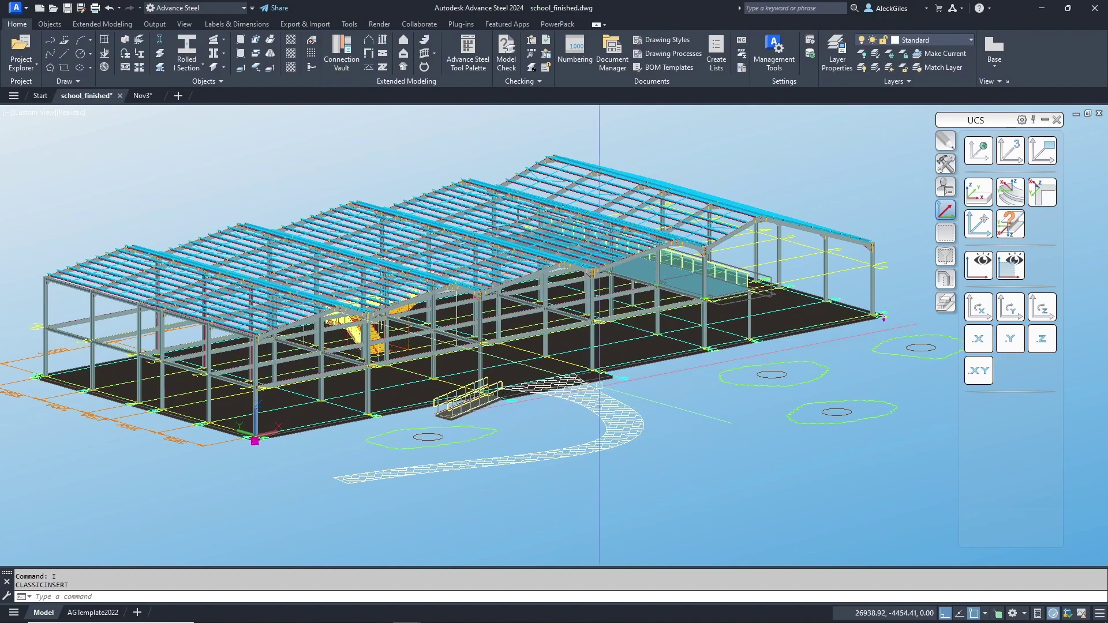
- Create an A1 general arrangement of the camera at the building's far front corner using the Cameras - Selected - A1 process with drawing number 100
{"action": "middle_click_drag", "start_coordinate": [571, 383], "coordinate": [347, 384], "text": "shift"}
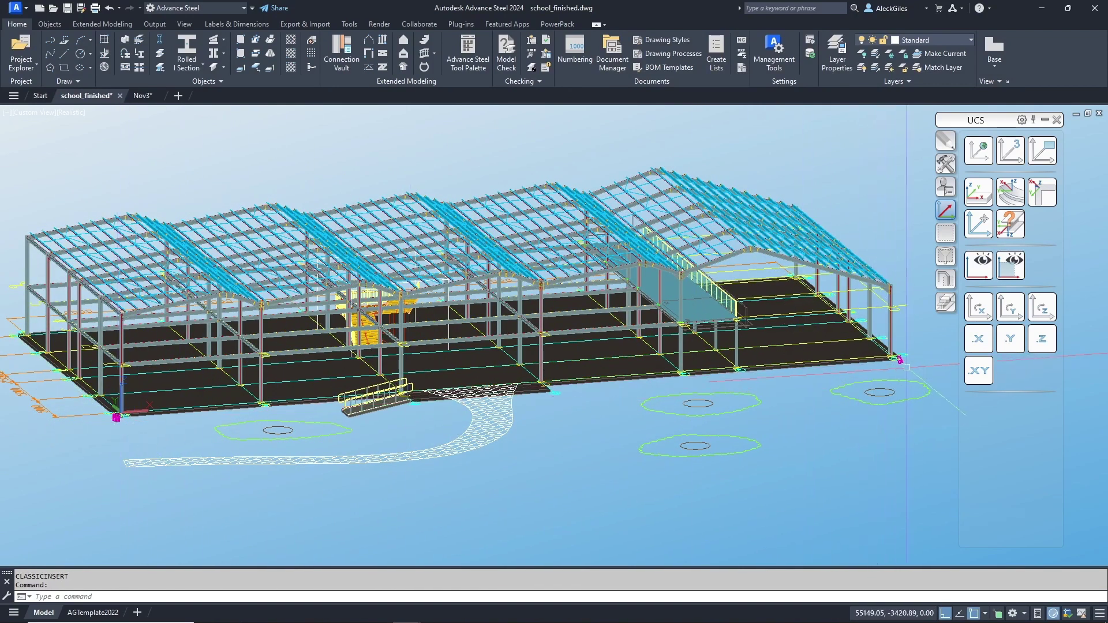
{"action": "left_click", "coordinate": [900, 359]}
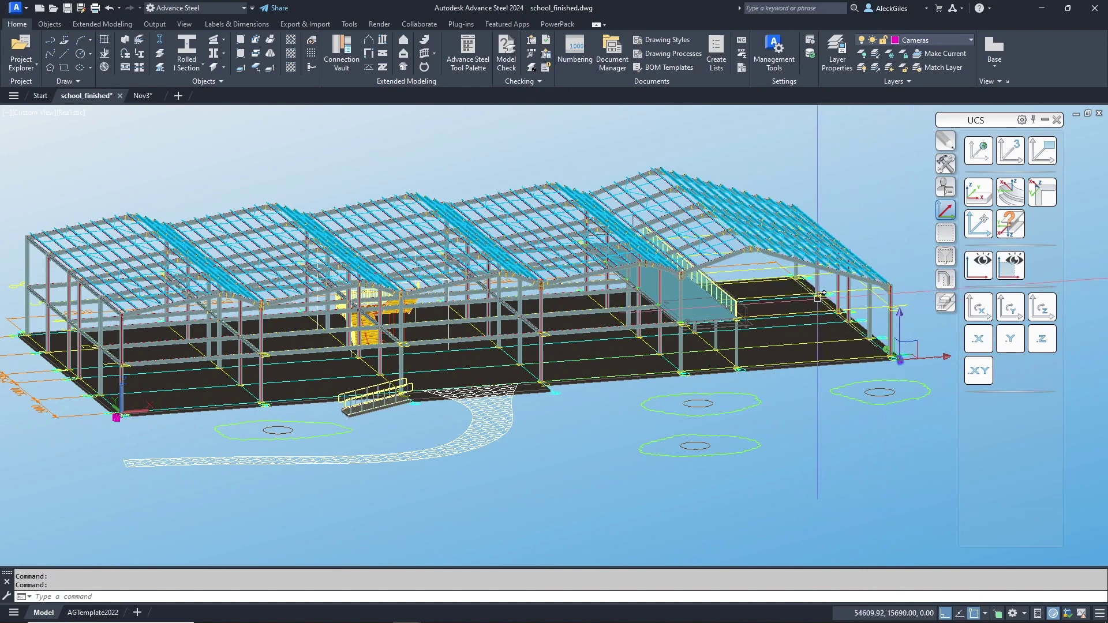
{"action": "left_click", "coordinate": [638, 54]}
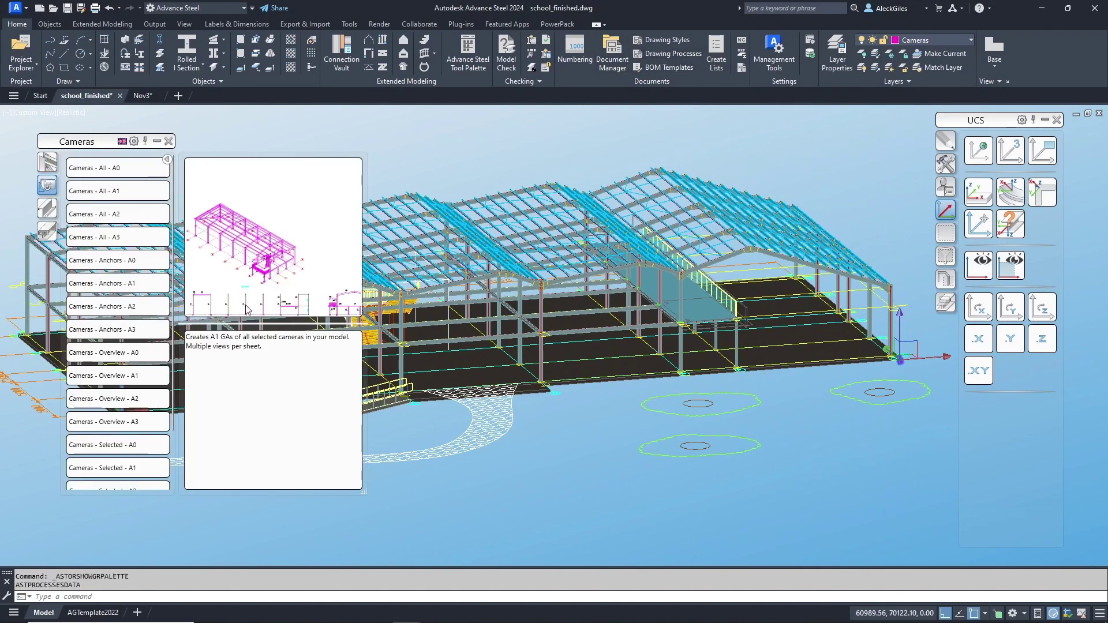
{"action": "left_click", "coordinate": [141, 466]}
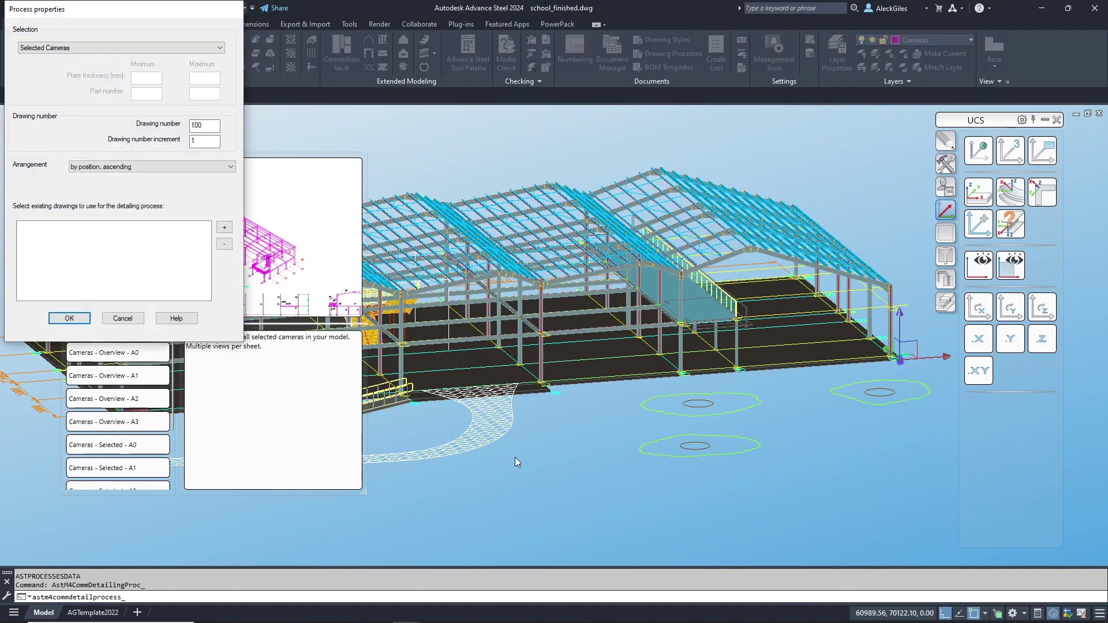
{"action": "key", "text": "Return"}
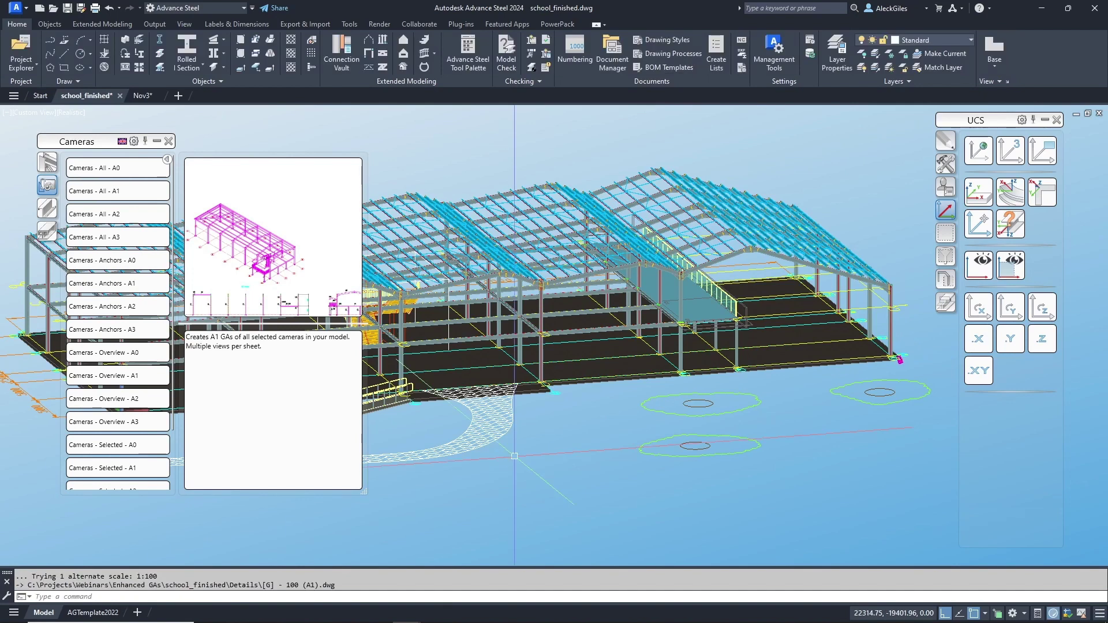
- Preview the up-to-date detail [G] - 100 (A1).dwg in the Document Manager and close it
{"action": "left_click", "coordinate": [610, 61]}
{"action": "left_click", "coordinate": [157, 74]}
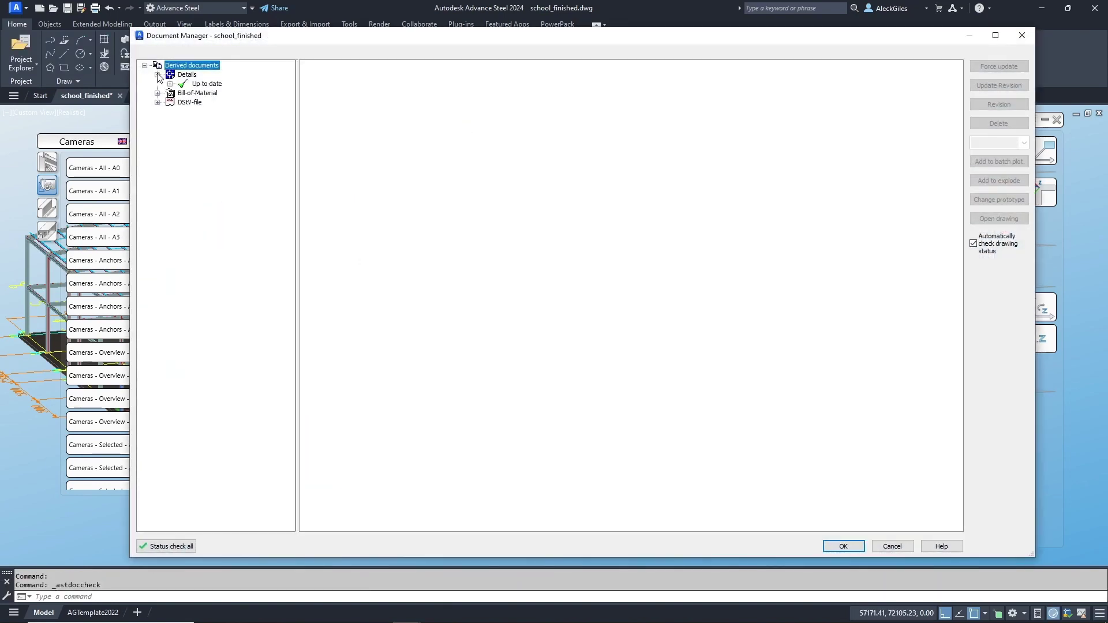
{"action": "left_click", "coordinate": [171, 85]}
{"action": "left_click", "coordinate": [212, 93]}
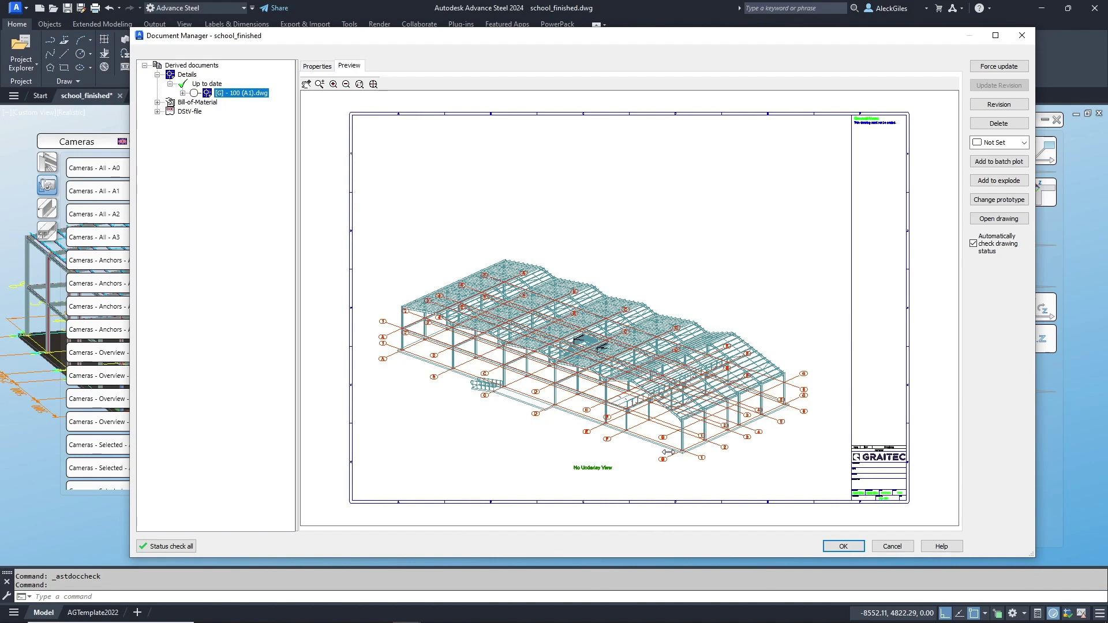
{"action": "left_click", "coordinate": [843, 547]}
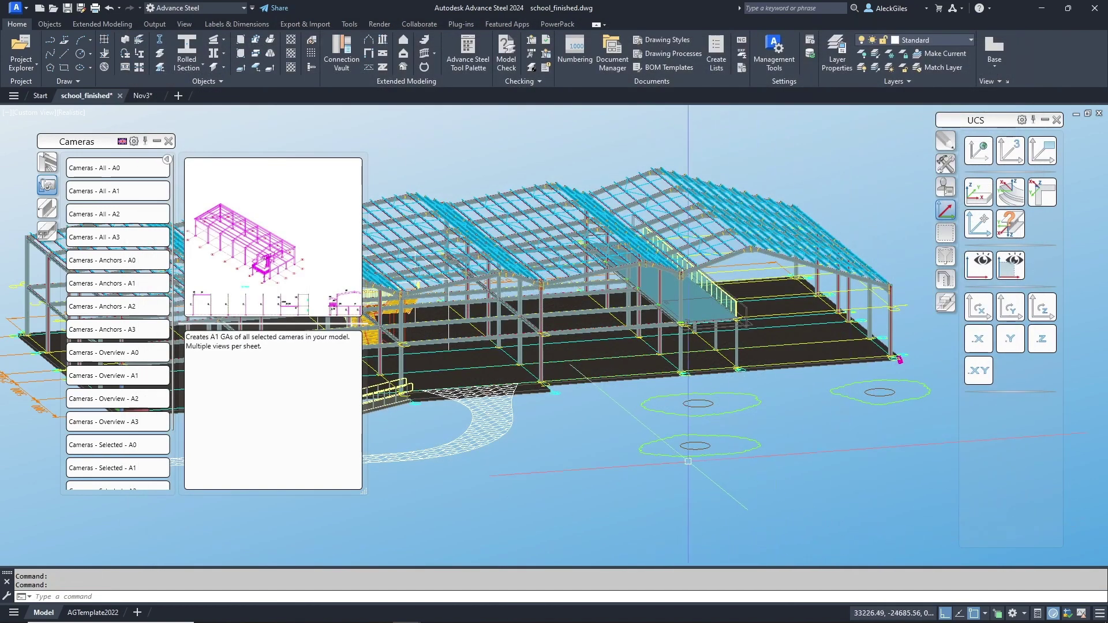
- Enable detailing of CAD entities inside camera drawings in the Drawing - General defaults of Management Tools and reload the settings
{"action": "left_click", "coordinate": [775, 51]}
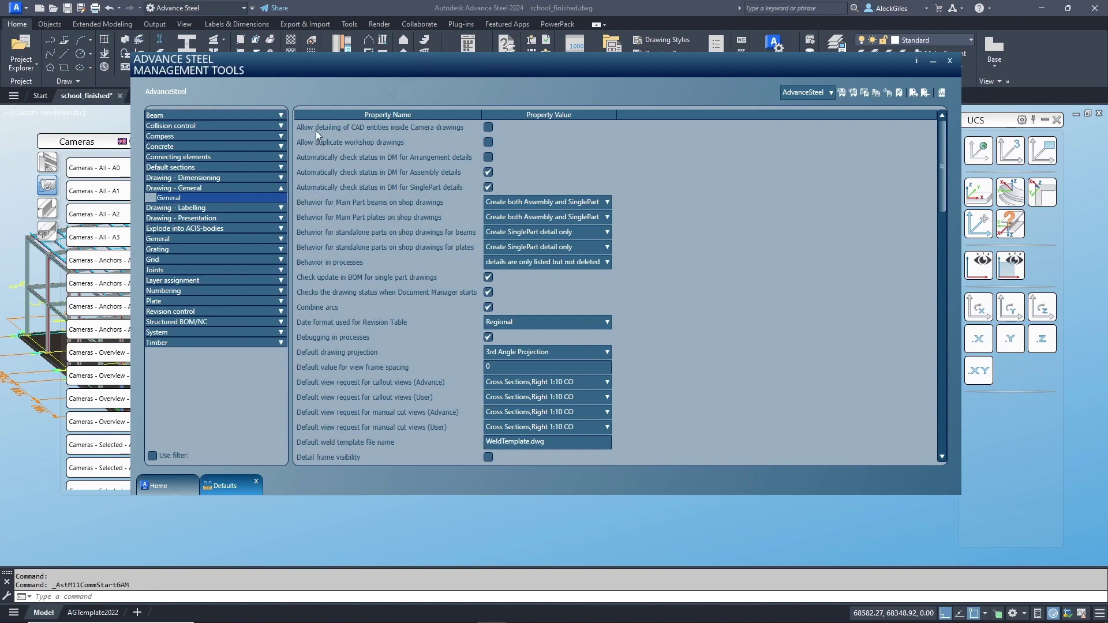
{"action": "mouse_move", "coordinate": [340, 134]}
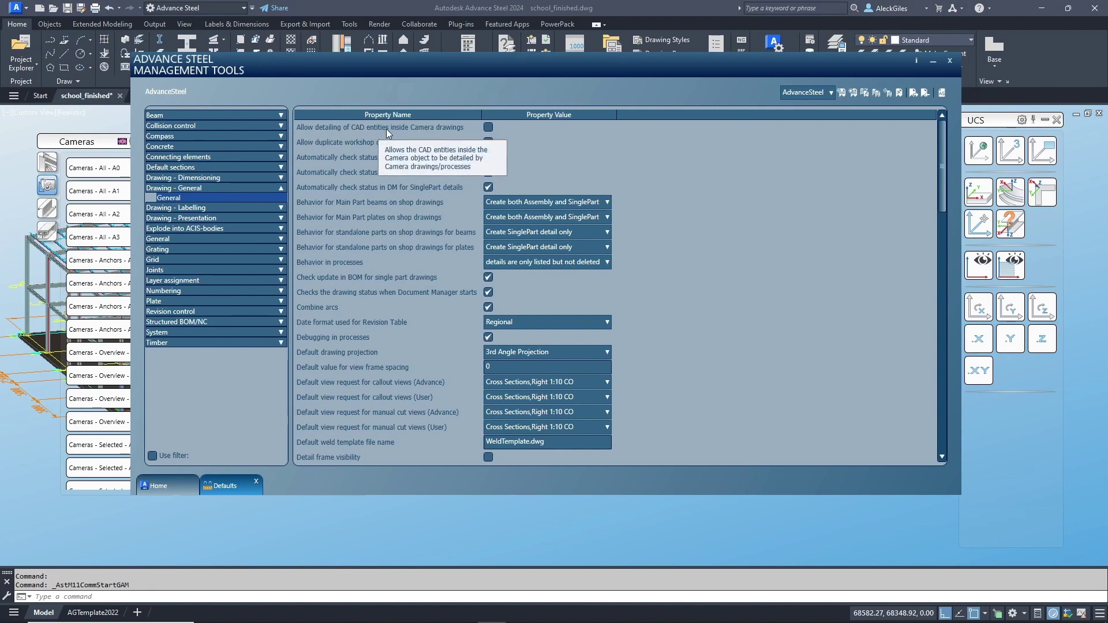
{"action": "left_click", "coordinate": [489, 127]}
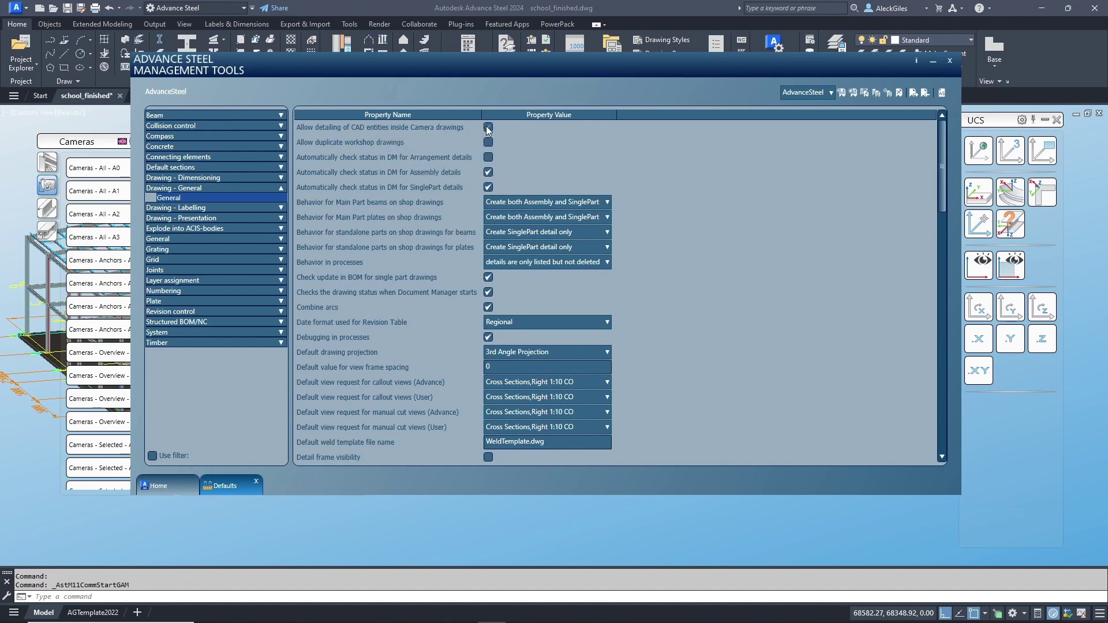
{"action": "left_click", "coordinate": [942, 93]}
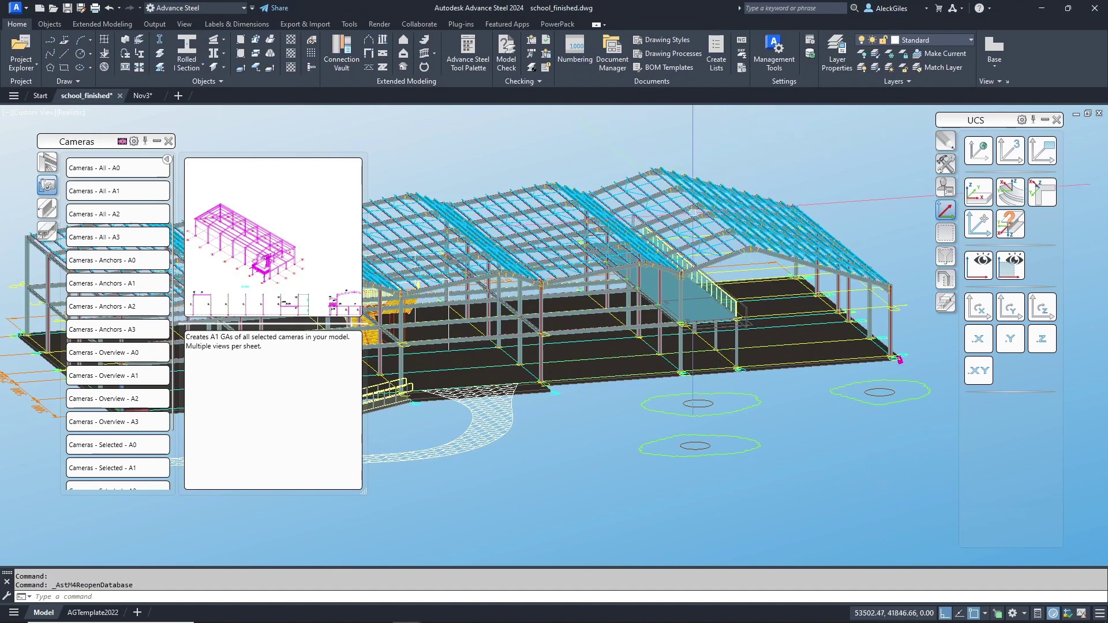
- Create an A1 general arrangement of the camera at the UCS origin corner using the Cameras - Selected - A1 process with drawing number 101
{"action": "middle_click_drag", "start_coordinate": [638, 219], "coordinate": [791, 260]}
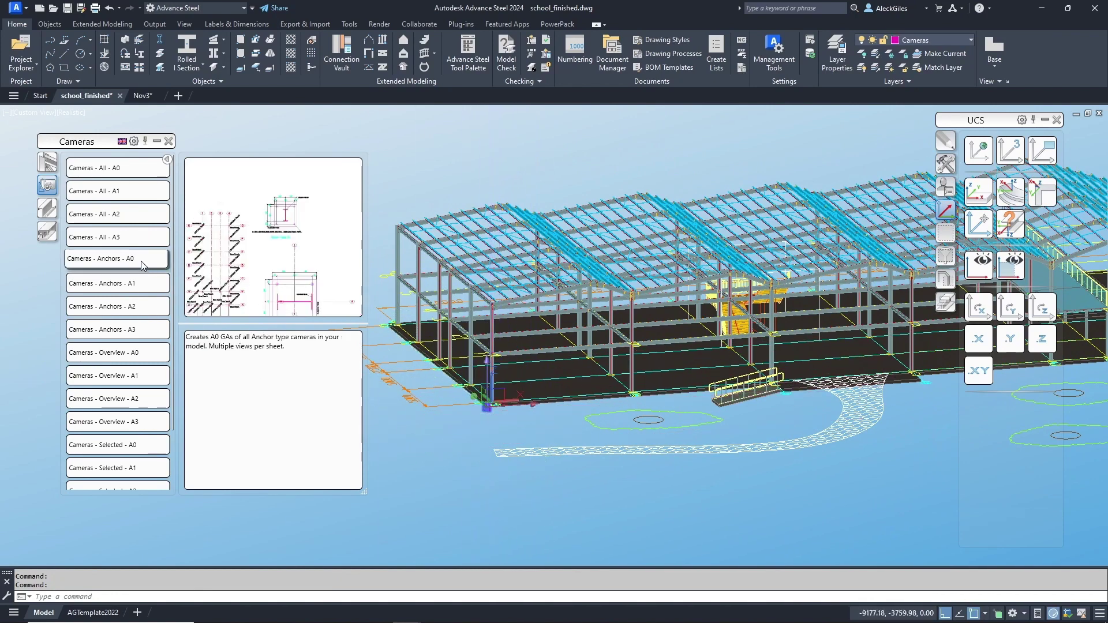
{"action": "left_click", "coordinate": [118, 467]}
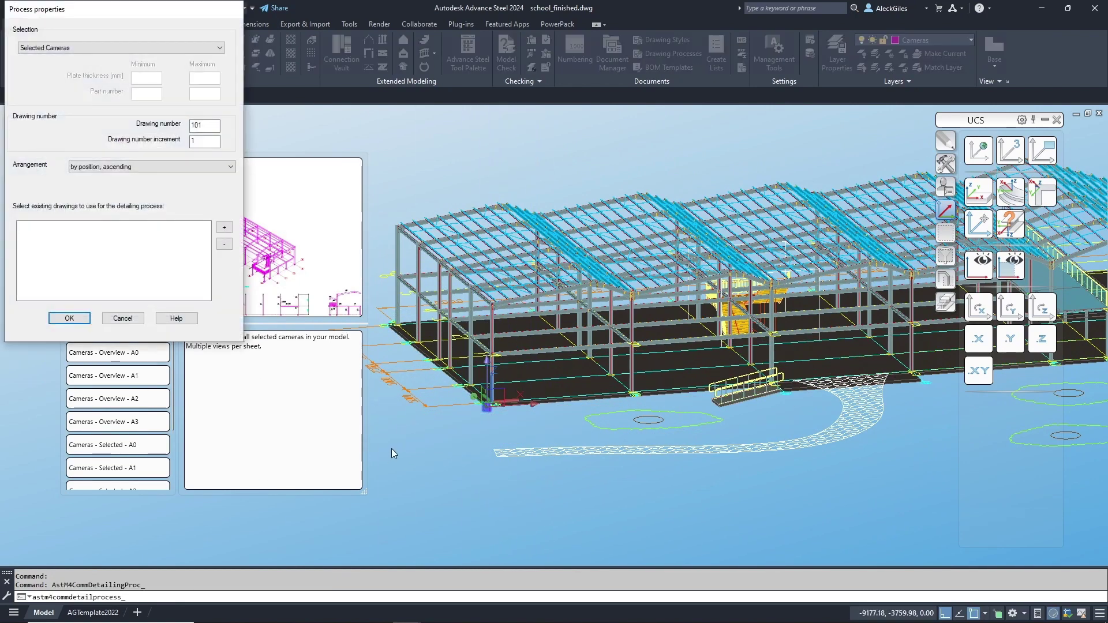
{"action": "key", "text": "Return"}
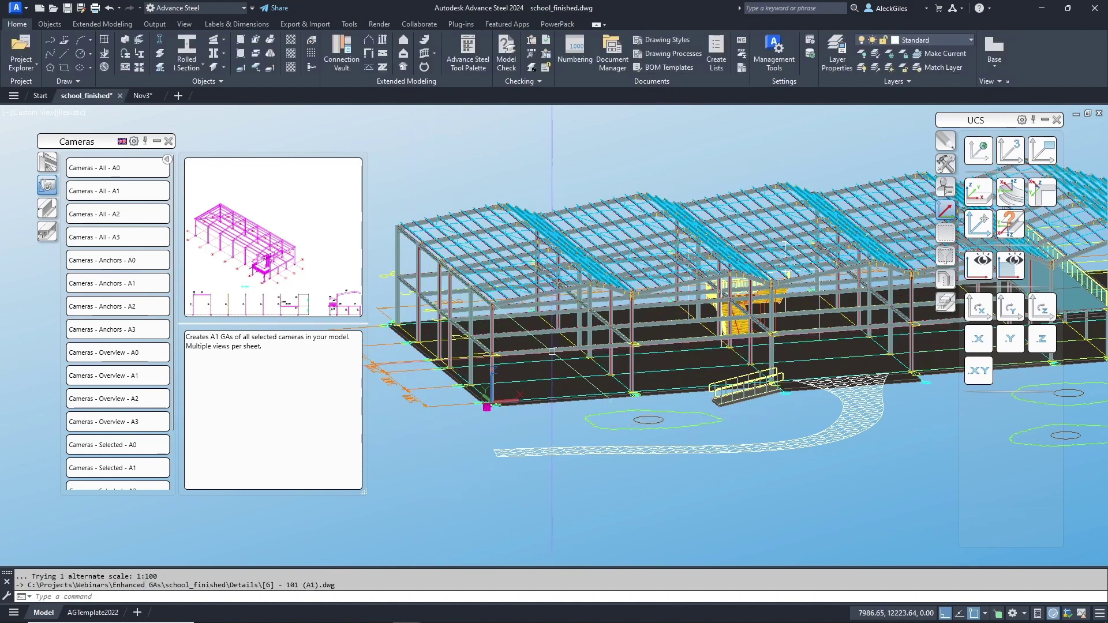
- Open the camera detail drawing [G] - 101 (A1) from a beam in the model and dismiss the Cameras process palette
{"action": "left_click", "coordinate": [551, 351]}
{"action": "right_click", "coordinate": [552, 398]}
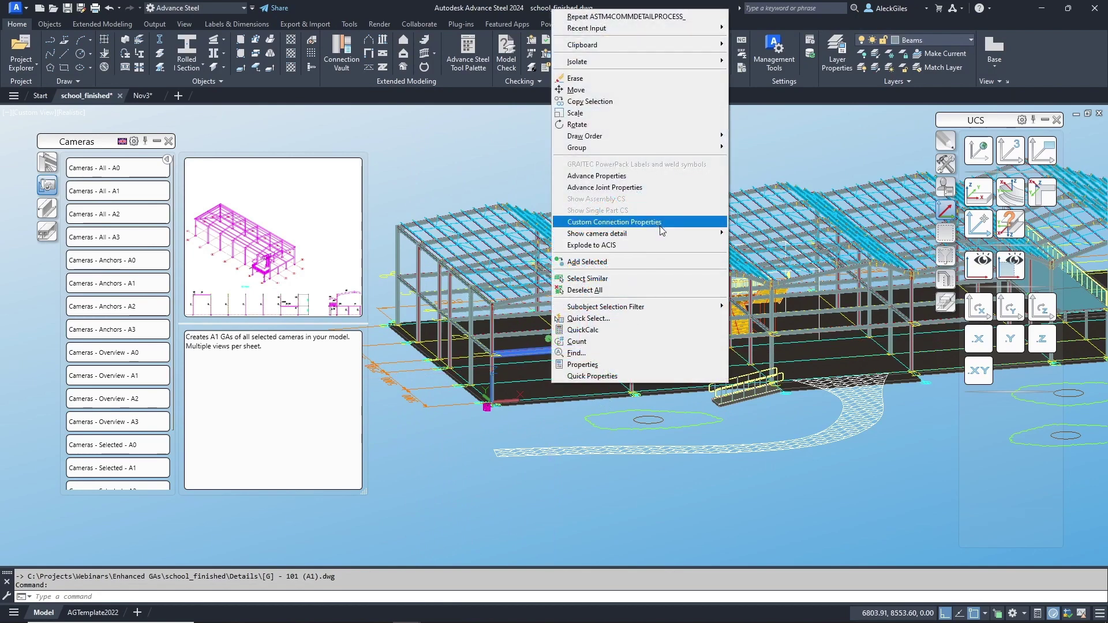
{"action": "left_click", "coordinate": [760, 231]}
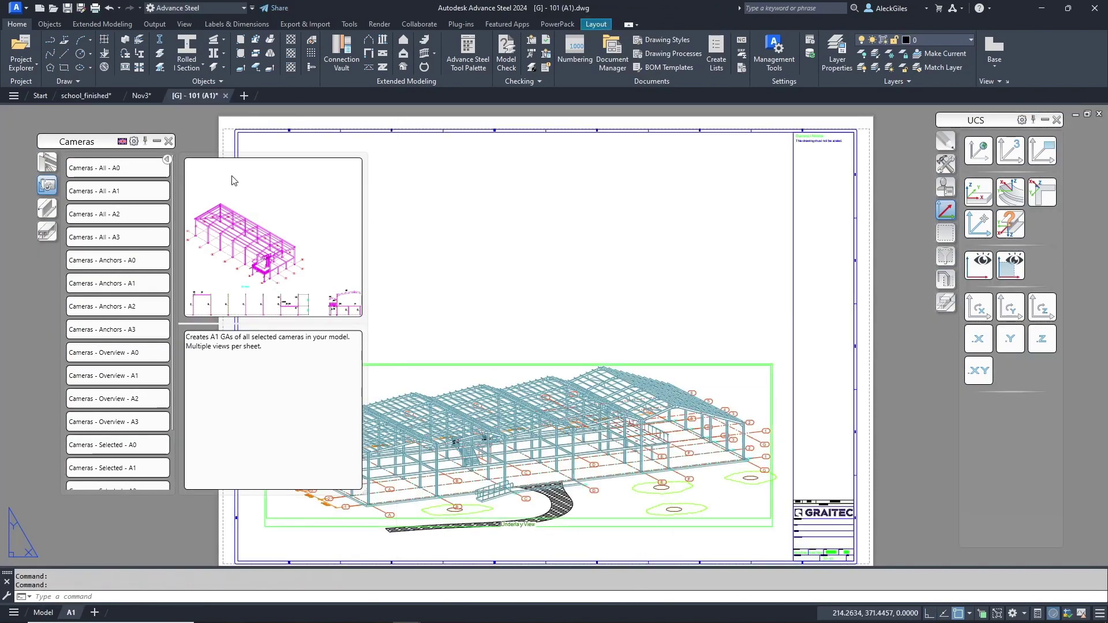
{"action": "left_click", "coordinate": [169, 141]}
- Move the Underlay View title down so that it sits below the hatched path
{"action": "scroll", "coordinate": [540, 426], "scroll_direction": "up", "scroll_amount": 5}
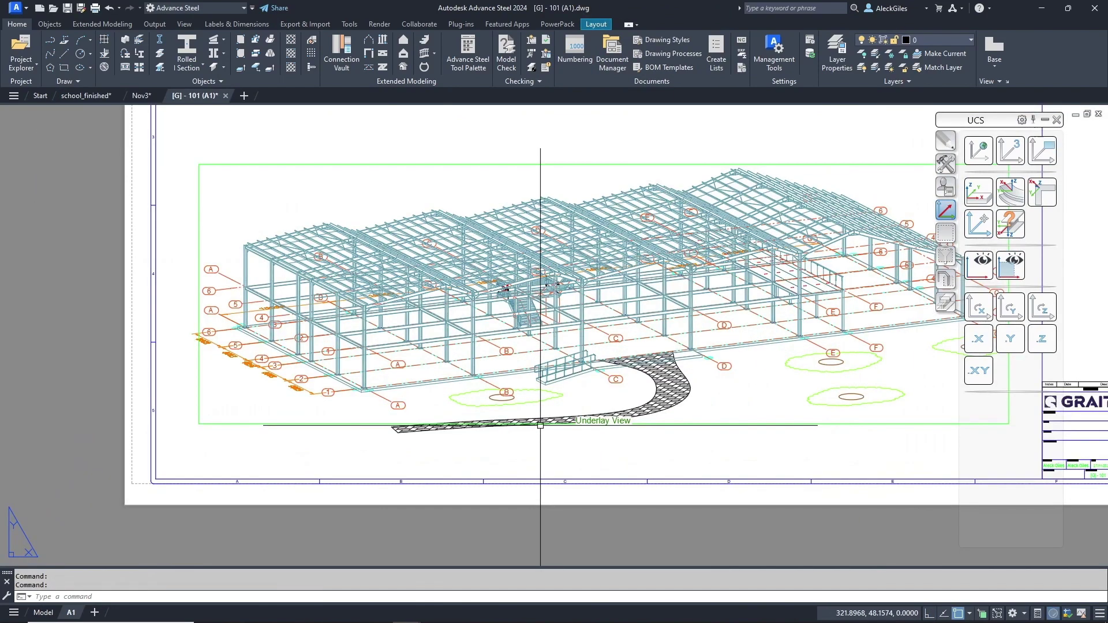
{"action": "middle_click_drag", "start_coordinate": [540, 425], "coordinate": [495, 444]}
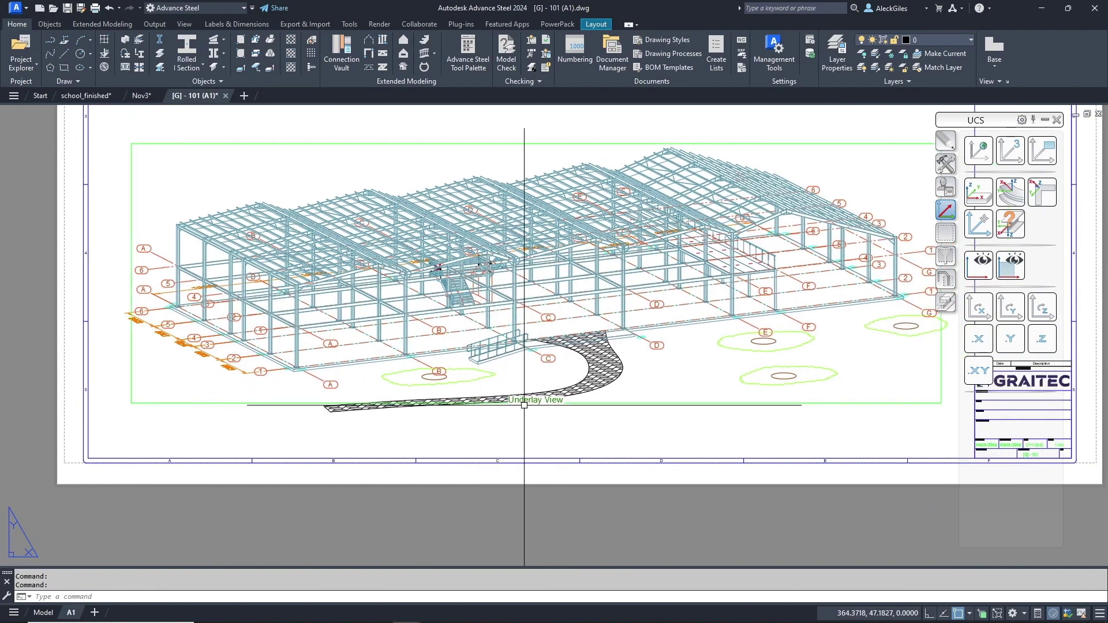
{"action": "scroll", "coordinate": [497, 427], "scroll_direction": "up", "scroll_amount": 4}
{"action": "left_click", "coordinate": [501, 408]}
{"action": "left_click", "coordinate": [501, 407]}
{"action": "scroll", "coordinate": [428, 376], "scroll_direction": "down", "scroll_amount": 4}
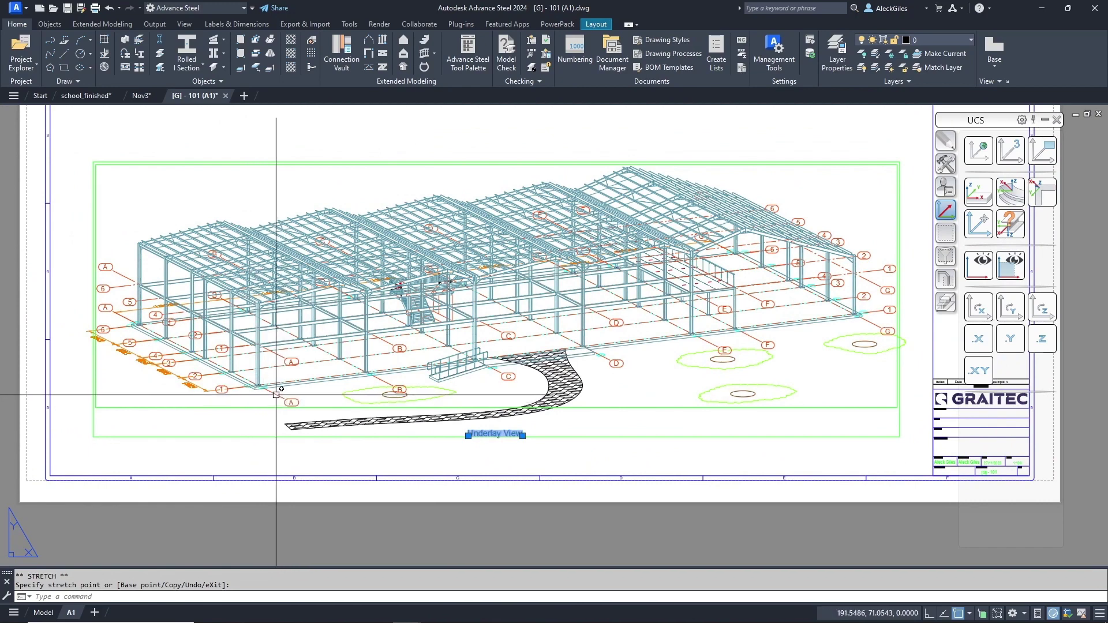
- Turn off the Dimensions and Grid layers in the A1 drawing
{"action": "left_click", "coordinate": [968, 43]}
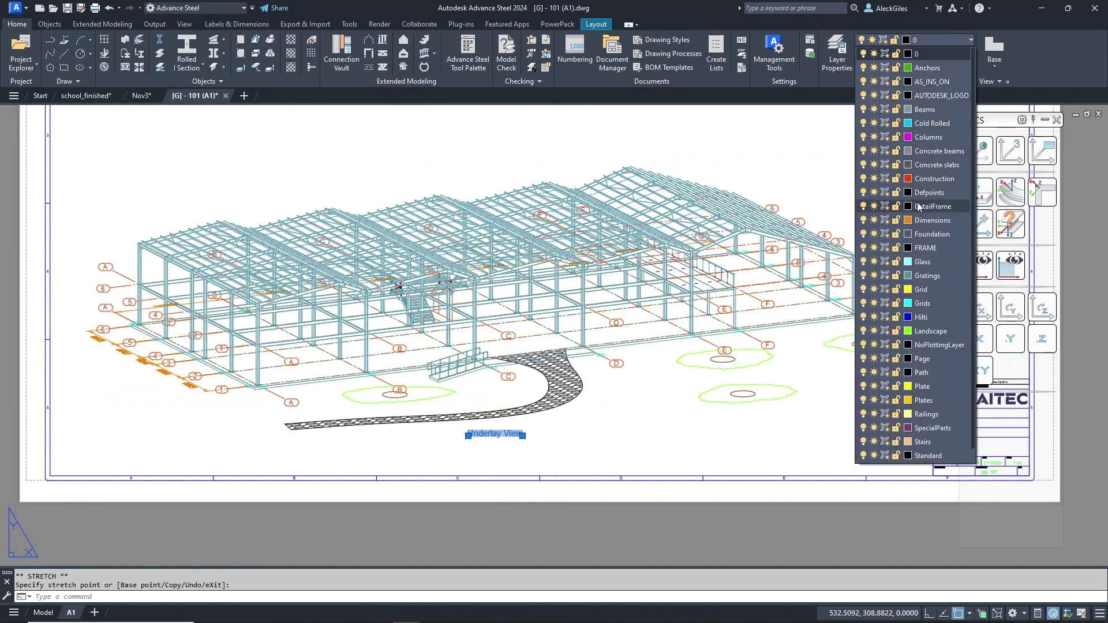
{"action": "left_click", "coordinate": [864, 219]}
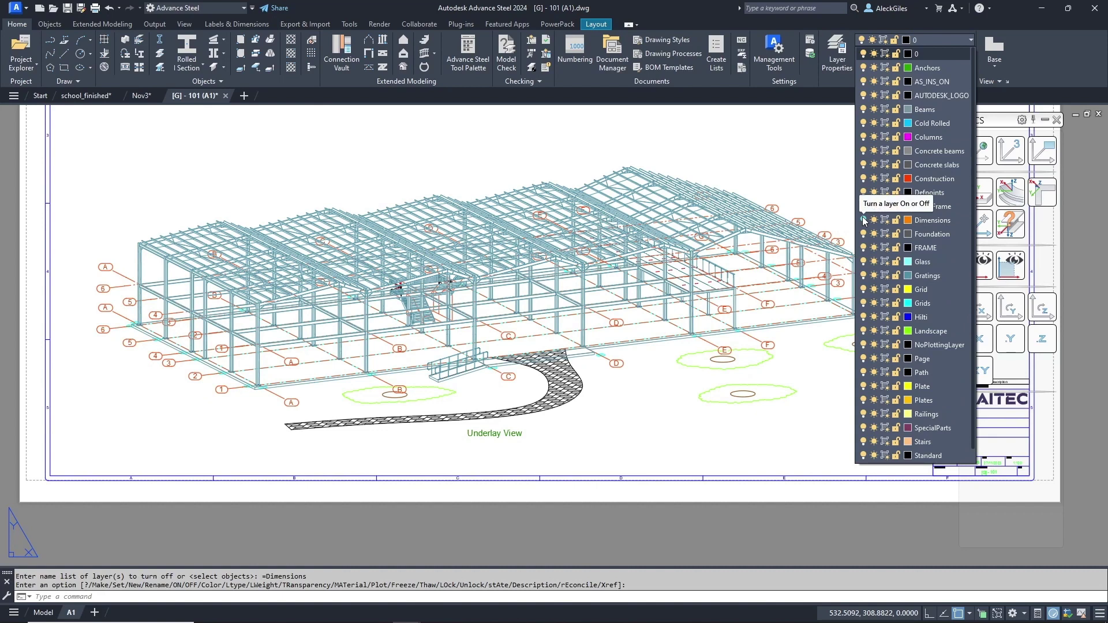
{"action": "left_click", "coordinate": [864, 290]}
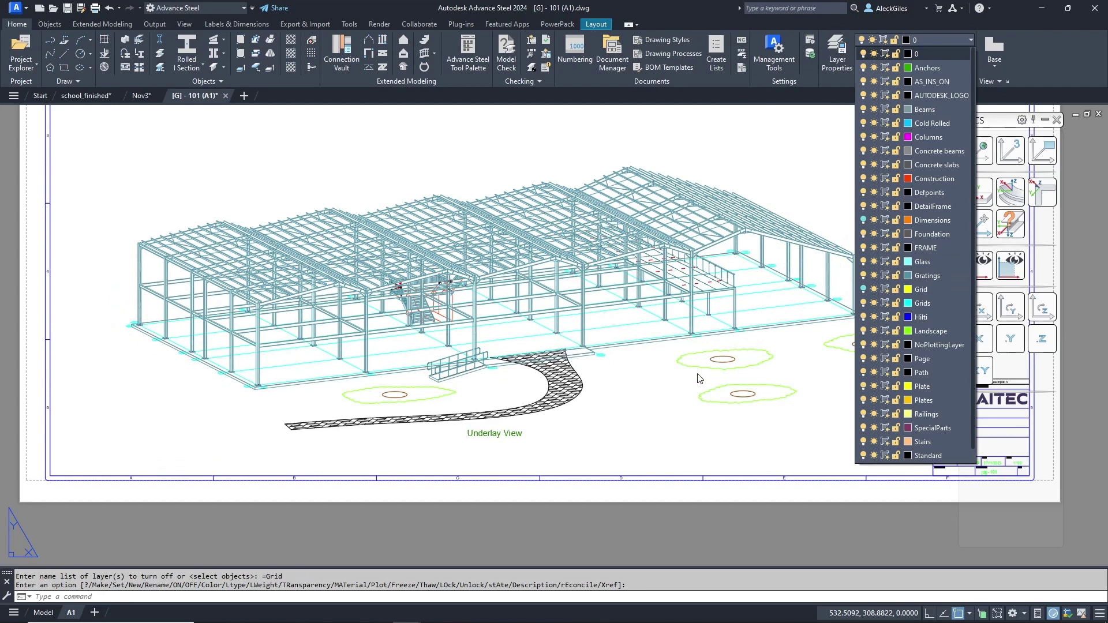
{"action": "left_click", "coordinate": [668, 374]}
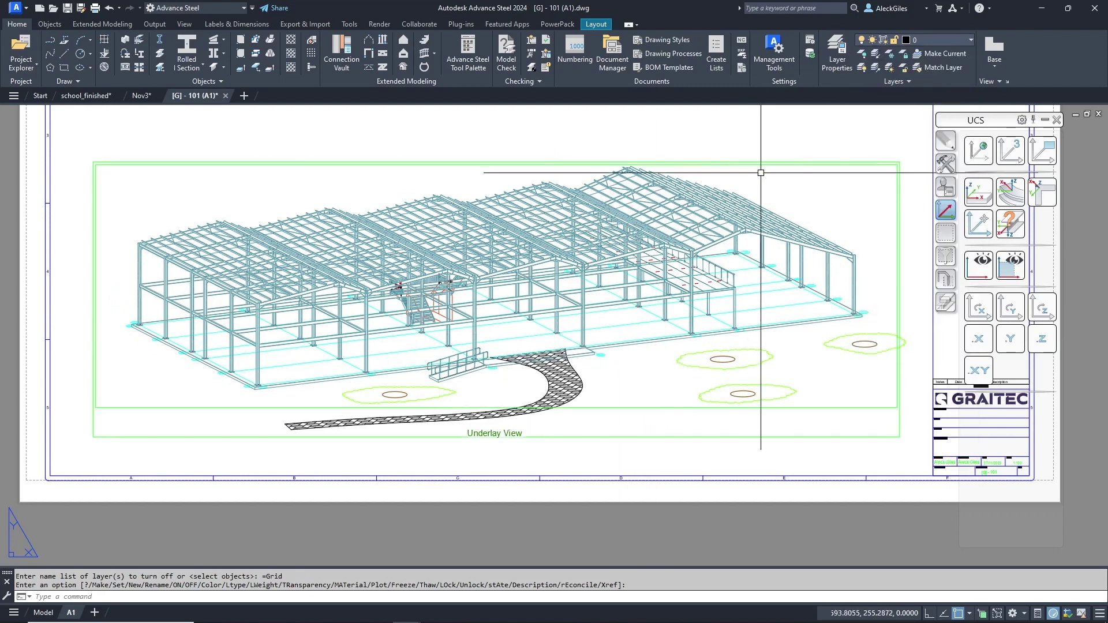
- Make Standard the current layer and turn off the Construction layer in the A1 drawing
{"action": "left_click", "coordinate": [970, 42]}
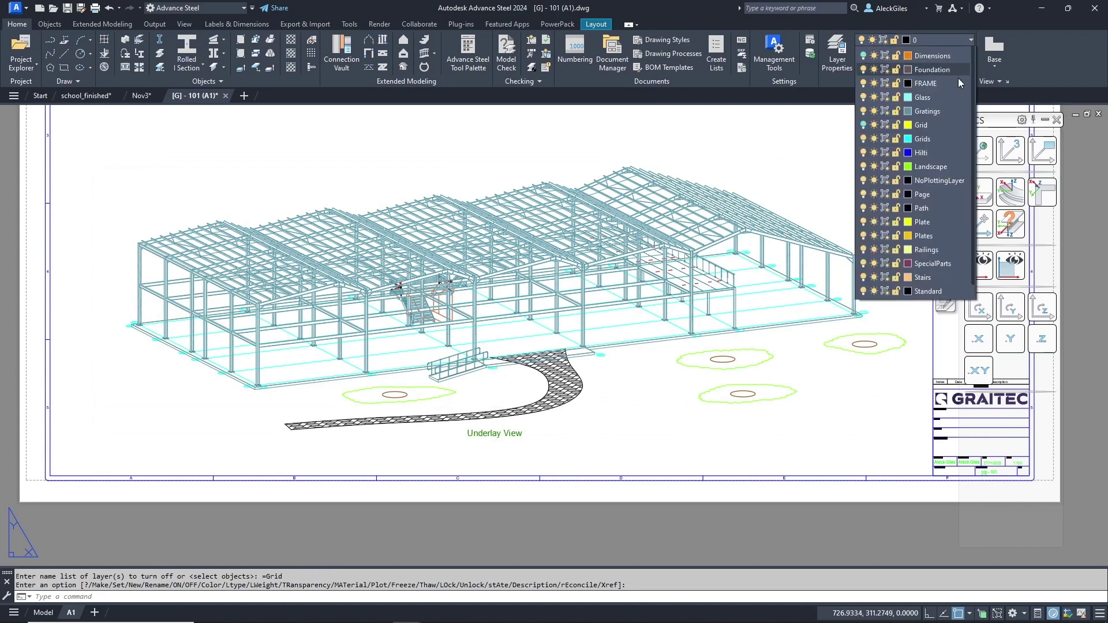
{"action": "left_click", "coordinate": [864, 179]}
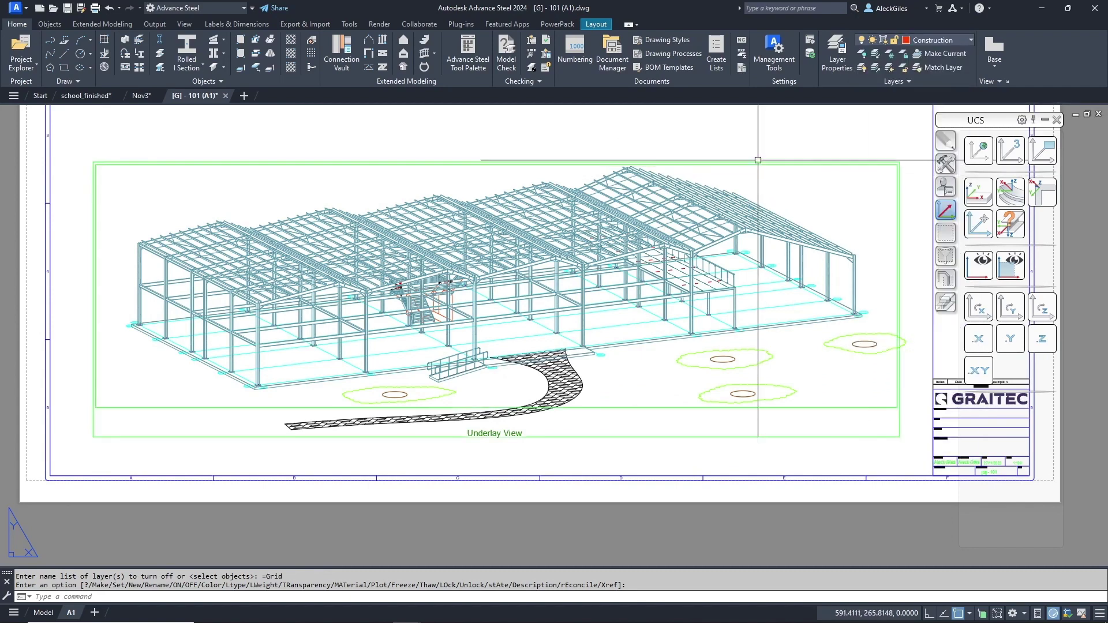
{"action": "left_click", "coordinate": [971, 40]}
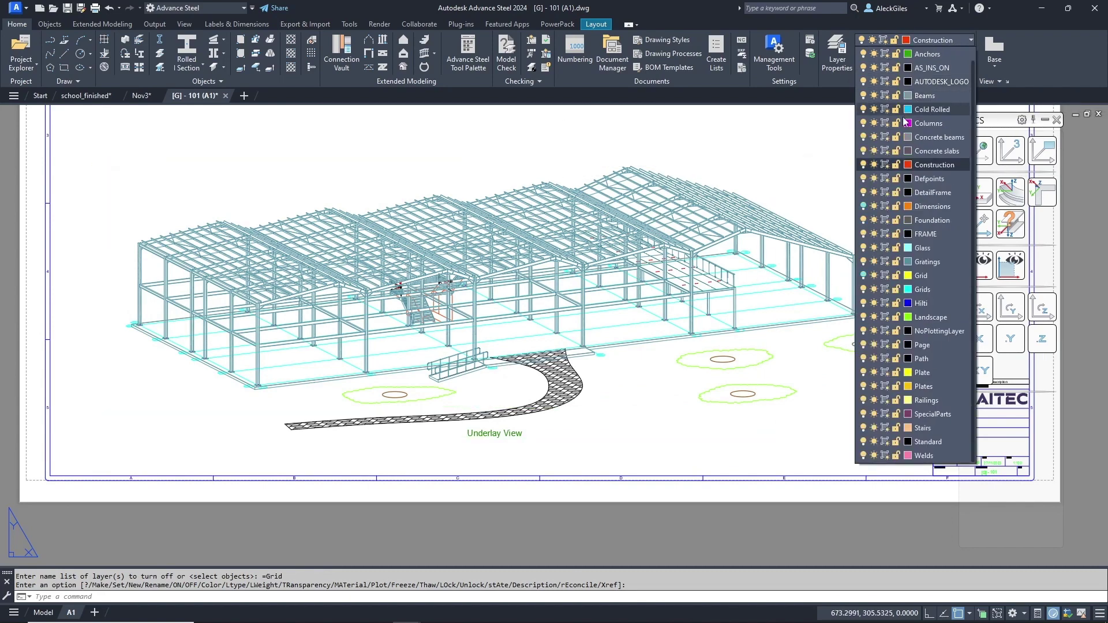
{"action": "left_click", "coordinate": [940, 444]}
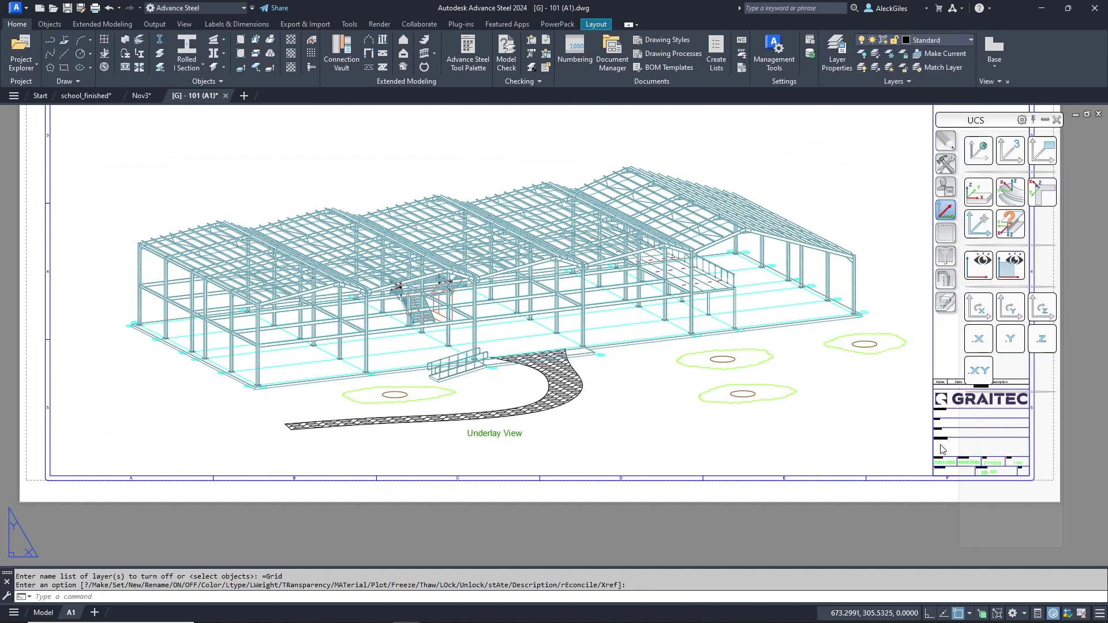
{"action": "left_click", "coordinate": [968, 40]}
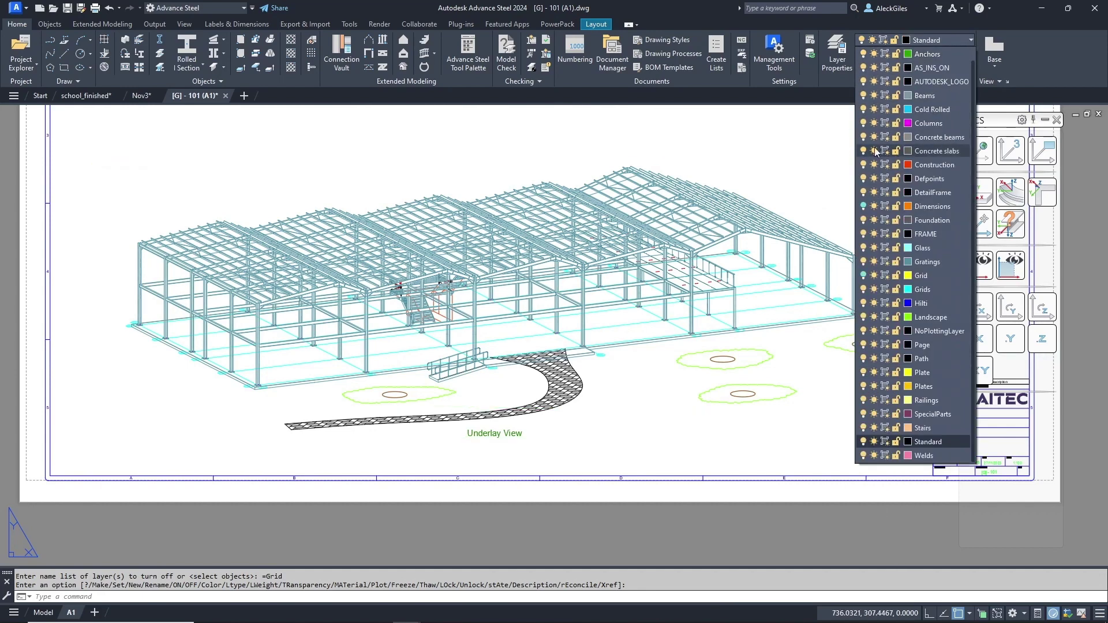
{"action": "left_click", "coordinate": [863, 165]}
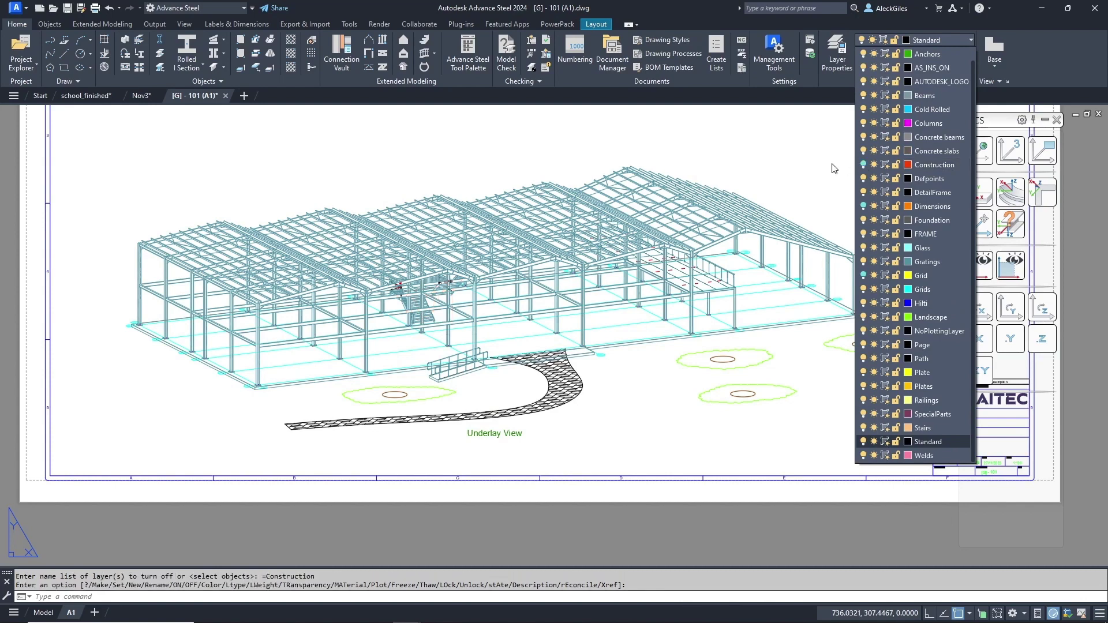
- Close the [G] - 101 (A1) drawing and return to the school_finished model
{"action": "middle_click", "coordinate": [408, 136]}
{"action": "middle_click", "coordinate": [408, 137]}
{"action": "left_click", "coordinate": [226, 96]}
{"action": "left_click", "coordinate": [524, 342]}
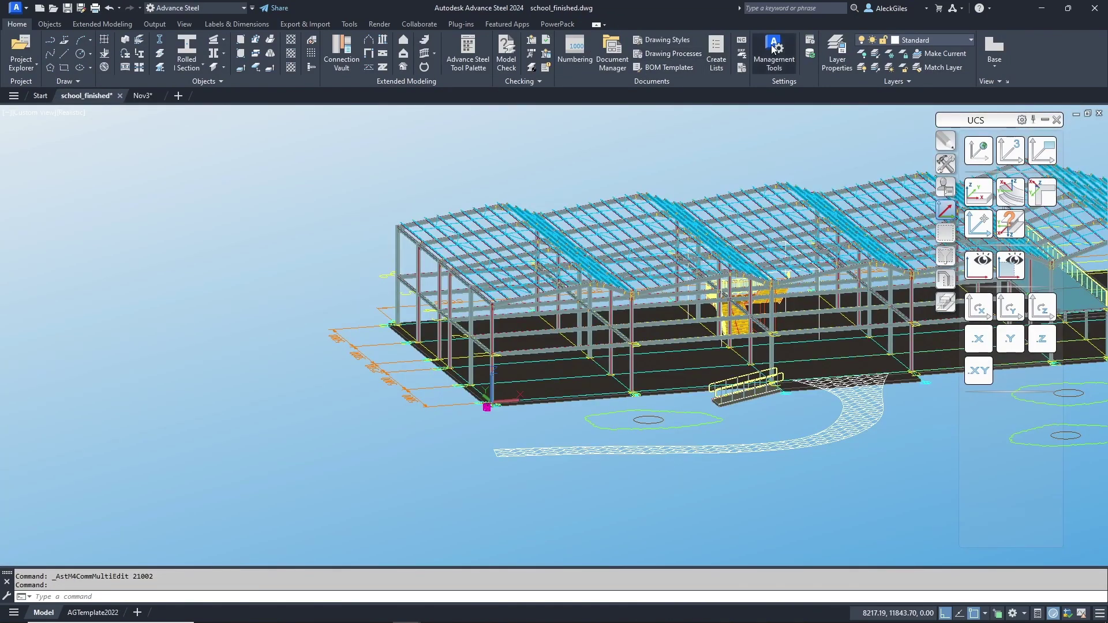
- Disable the Drawing - General default "Allow detailing of CAD entities inside Camera drawings" in the Management Tools
{"action": "left_click", "coordinate": [774, 55]}
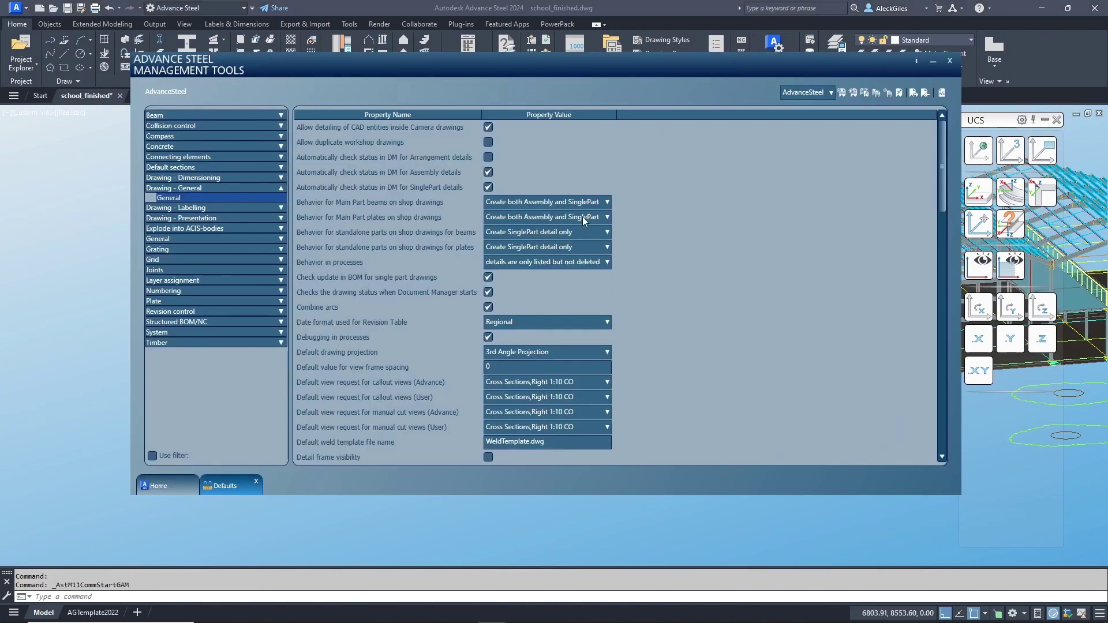
{"action": "left_click", "coordinate": [488, 127]}
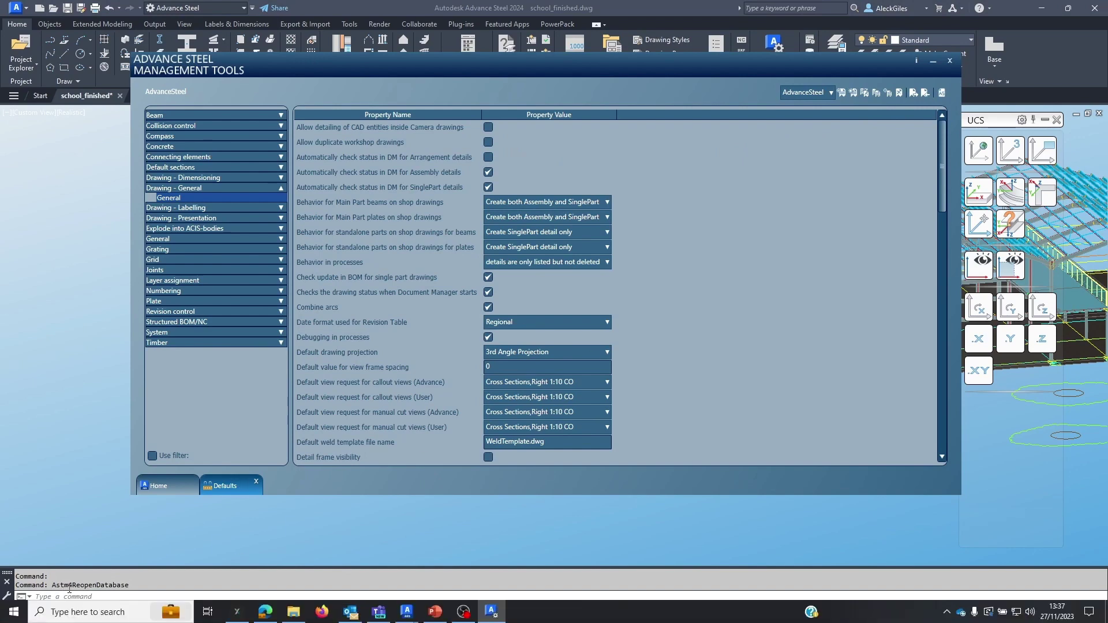
{"action": "left_click", "coordinate": [949, 60]}
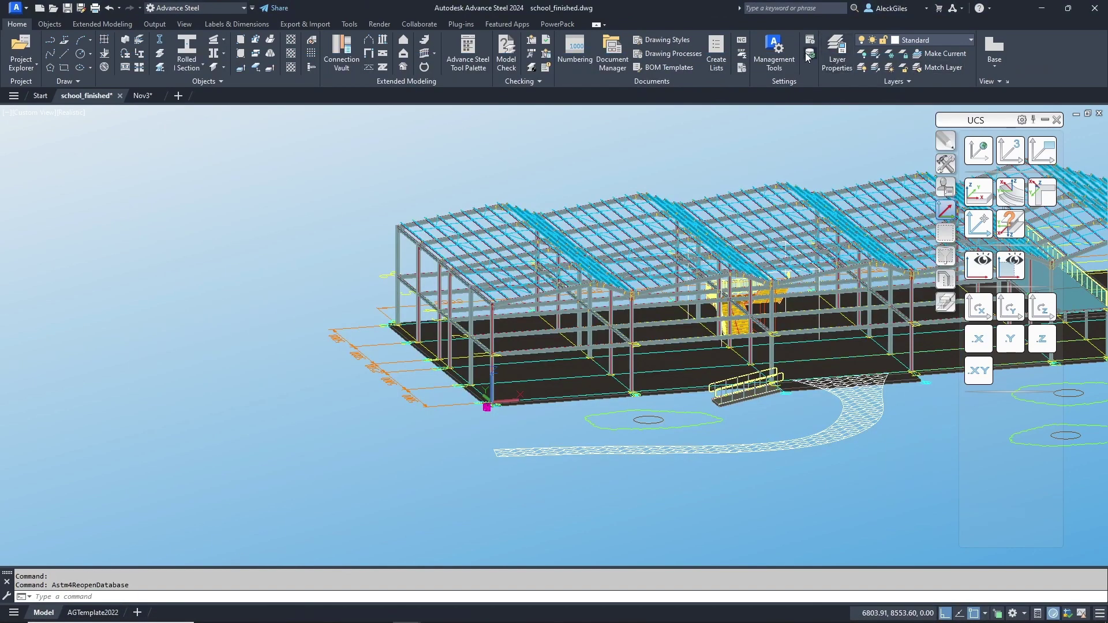
- Force an update of the up-to-date details in the Document Manager and preview drawing [G] - 101 (A1).dwg
{"action": "middle_click_drag", "start_coordinate": [716, 237], "coordinate": [428, 240], "text": "shift"}
{"action": "left_click", "coordinate": [613, 52]}
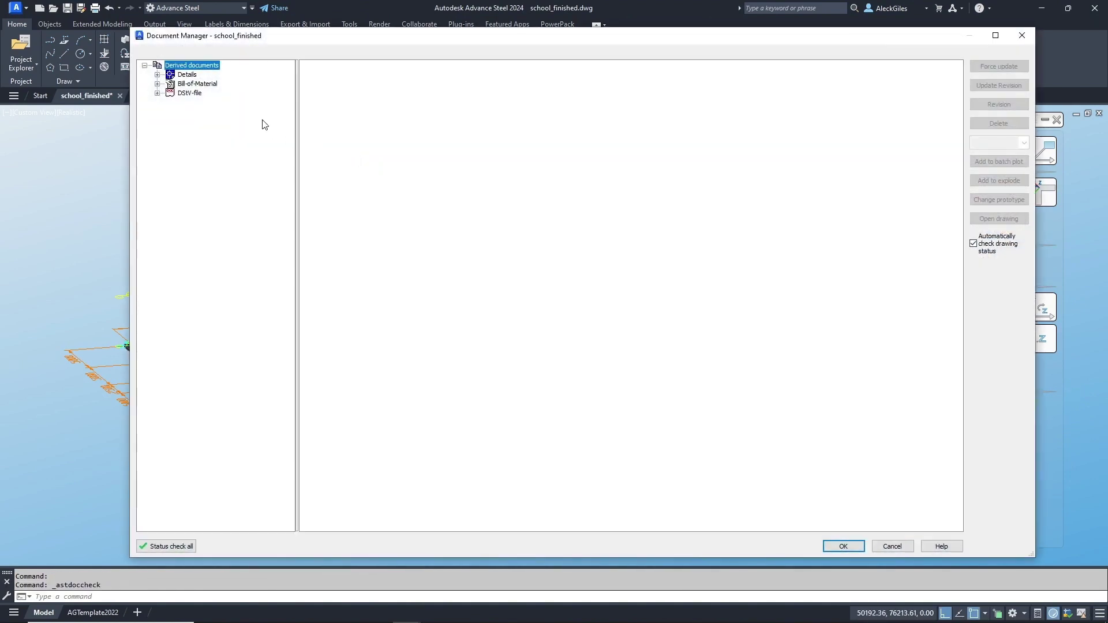
{"action": "left_click", "coordinate": [160, 81]}
{"action": "left_click", "coordinate": [157, 75]}
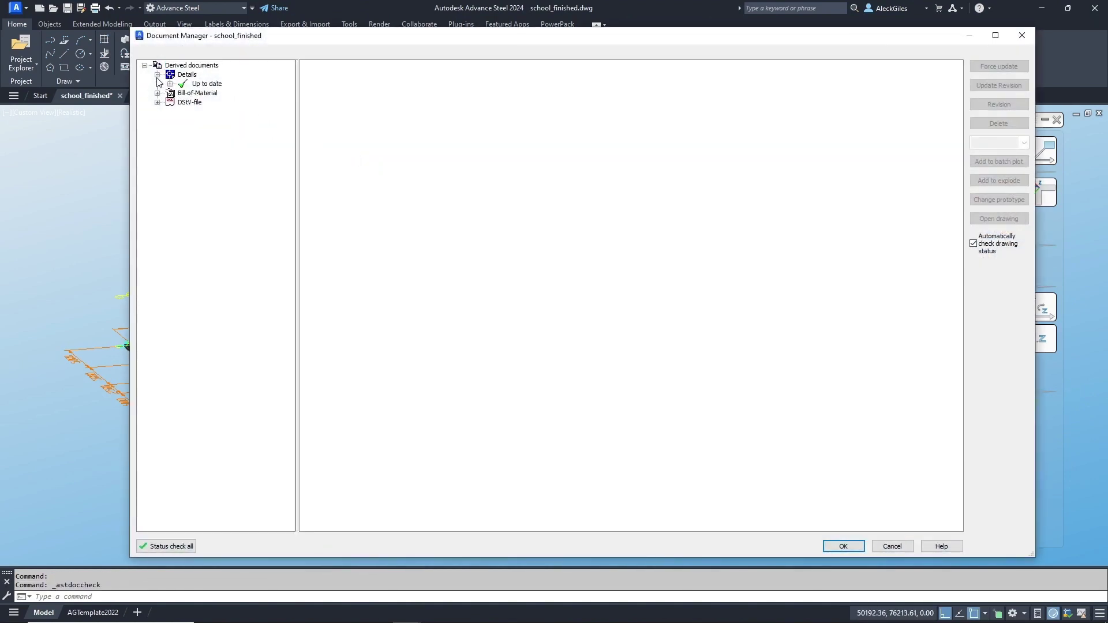
{"action": "left_click", "coordinate": [199, 84]}
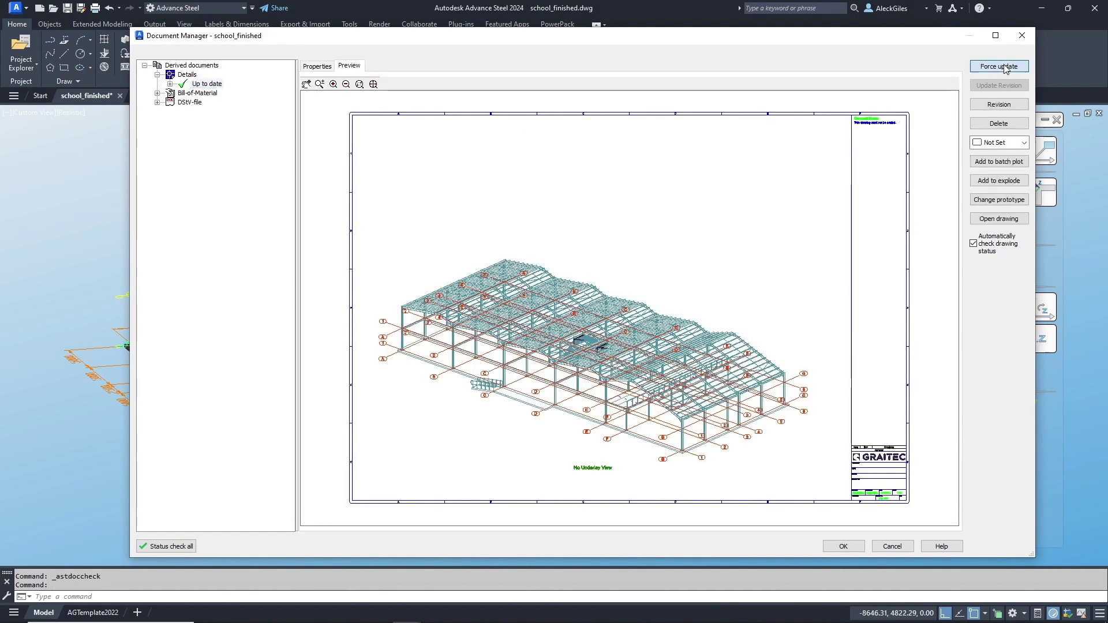
{"action": "left_click", "coordinate": [999, 65]}
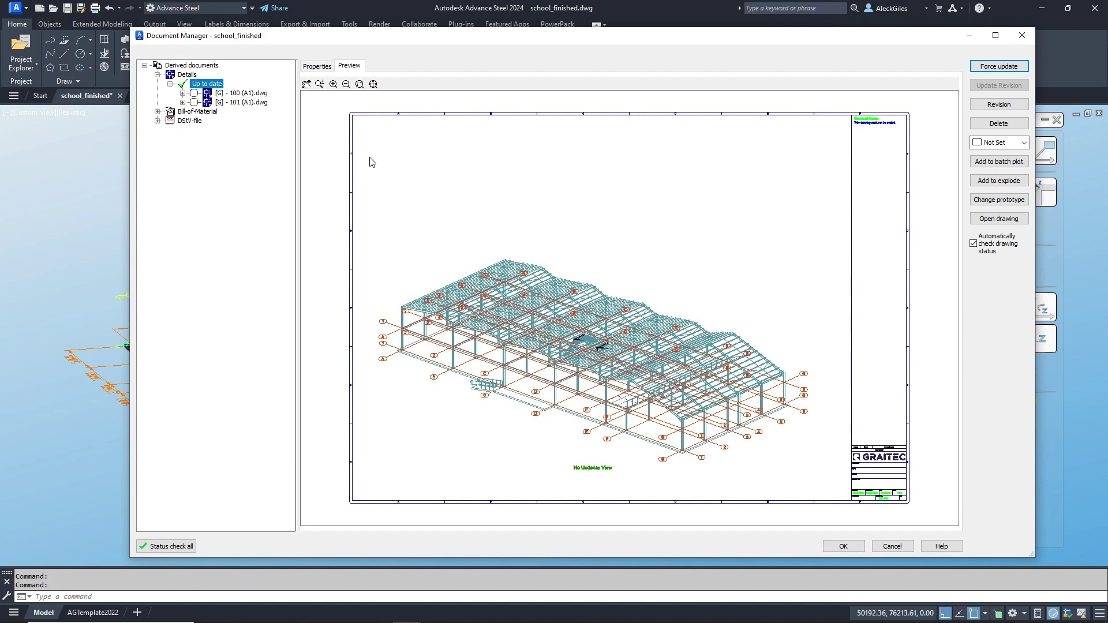
{"action": "left_click", "coordinate": [248, 103]}
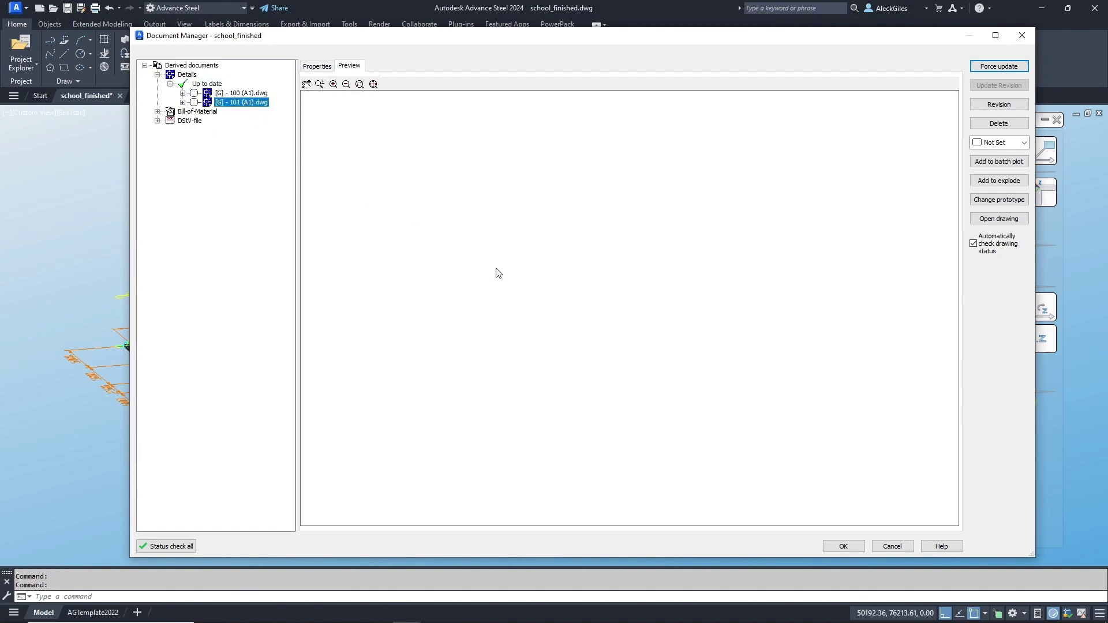
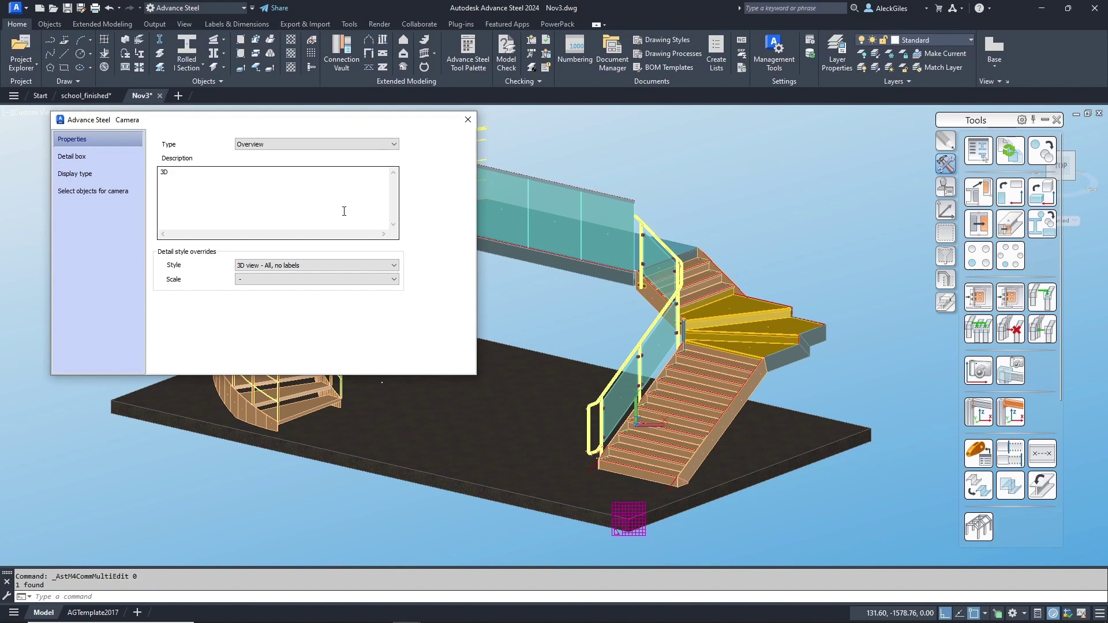
- Set the detail style scale override of the 3D overview camera to 1:20 and close its properties
{"action": "left_click", "coordinate": [358, 278]}
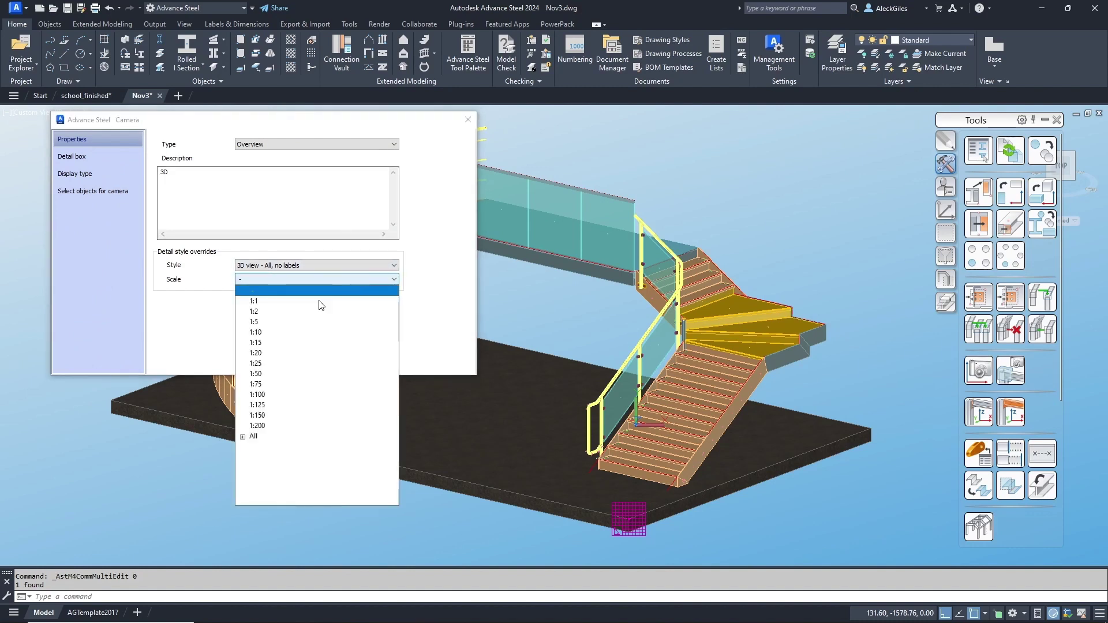
{"action": "left_click", "coordinate": [261, 353]}
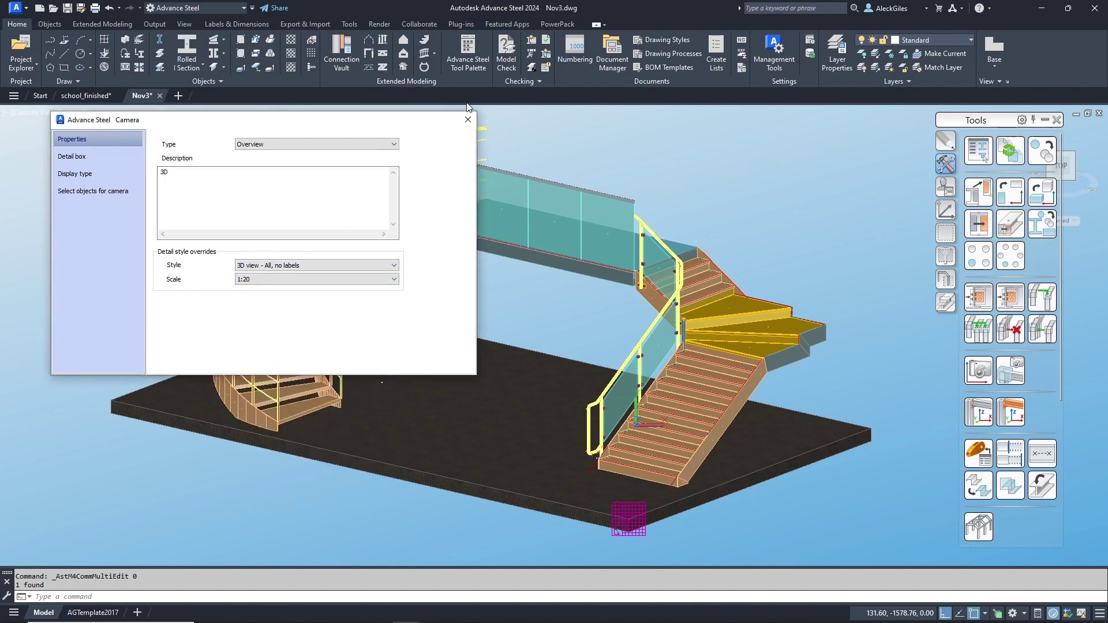
{"action": "left_click", "coordinate": [468, 122]}
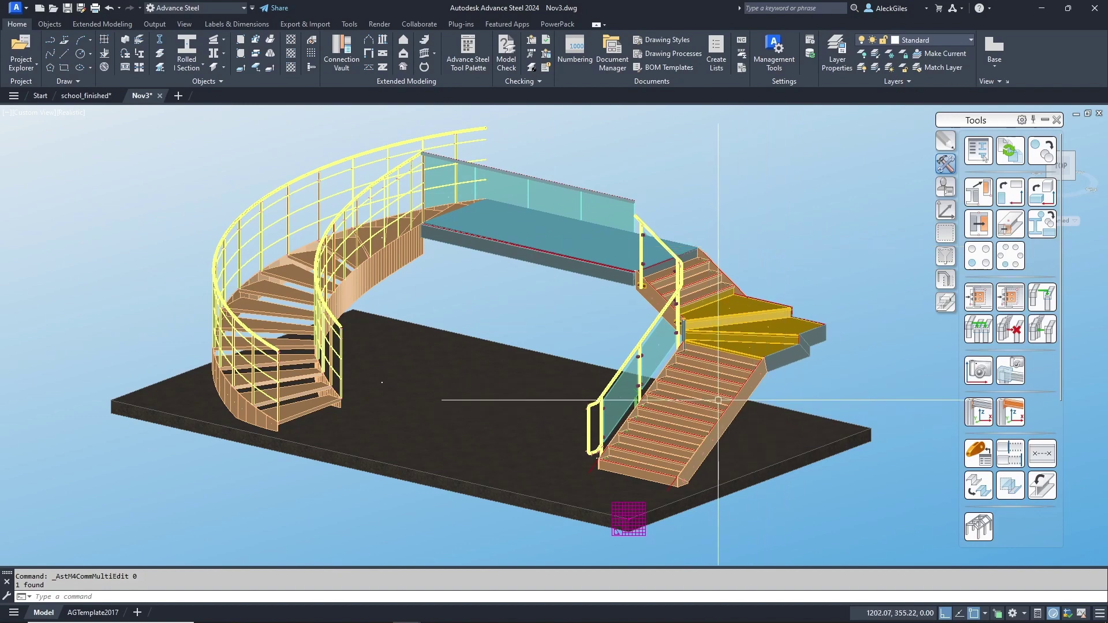
- Ensure "Use colour ByLayer in arrangement drawings for visible lines" is enabled in the Drawing - Presentation colour defaults and reload the database
{"action": "left_click", "coordinate": [760, 53]}
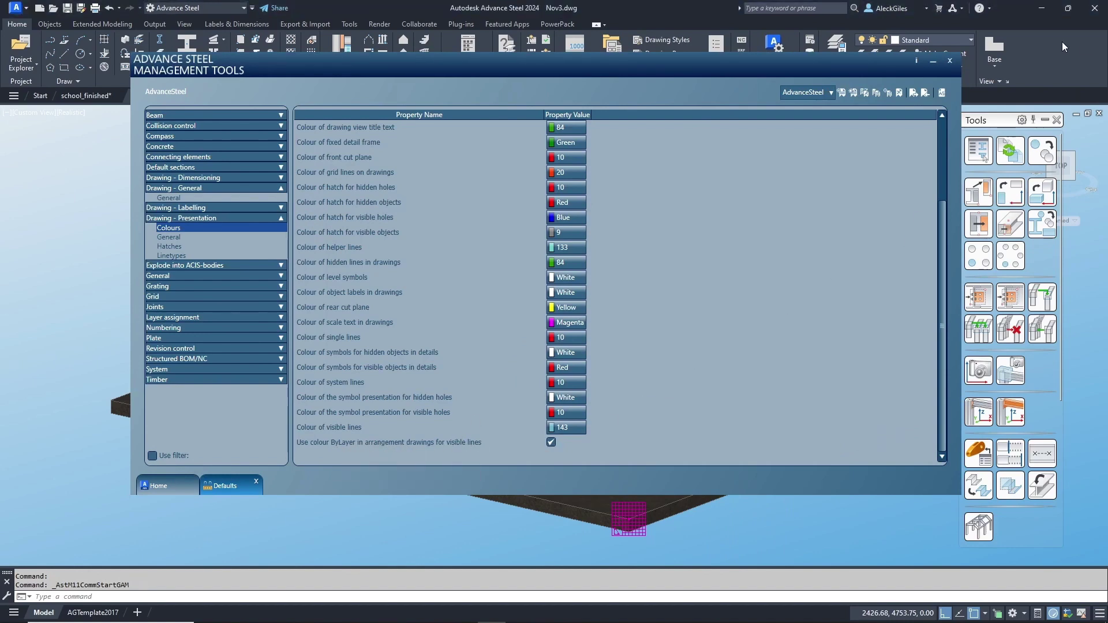
{"action": "left_click", "coordinate": [949, 60]}
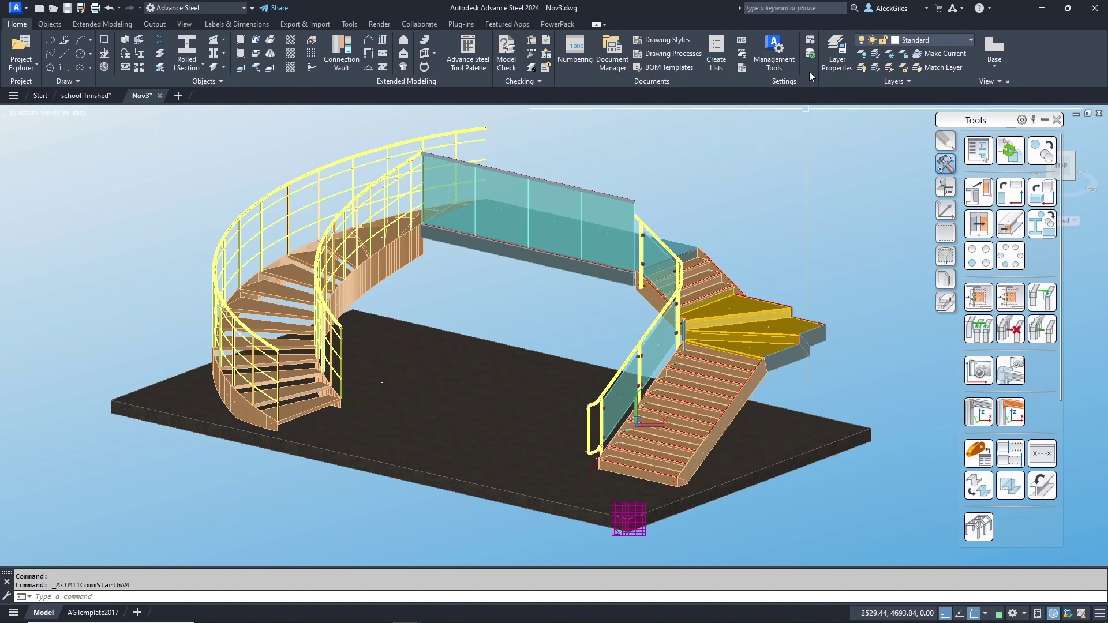
{"action": "left_click", "coordinate": [811, 54]}
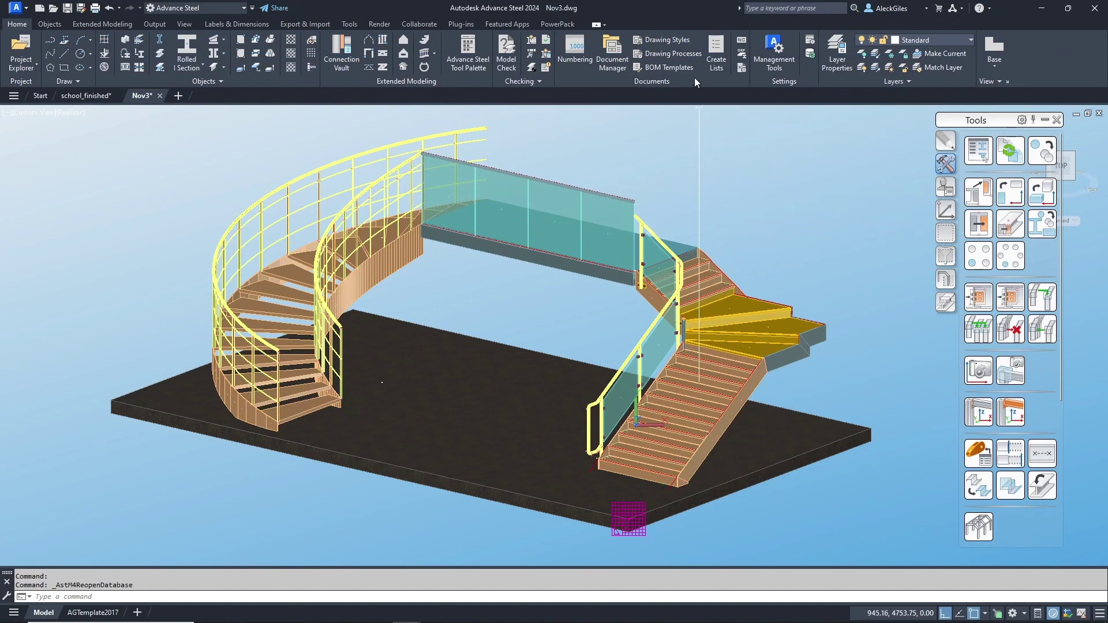
- Create A1 general arrangements of all cameras using the Cameras - All - A1 process with drawing number 100, and dismiss the process palette
{"action": "left_click", "coordinate": [668, 56]}
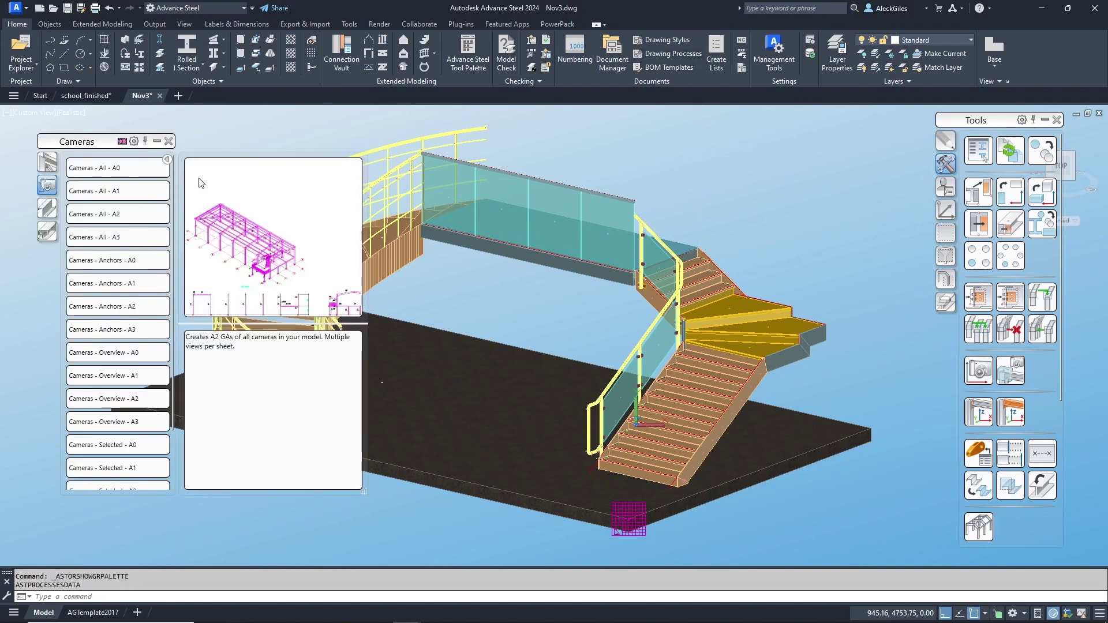
{"action": "left_click", "coordinate": [113, 192]}
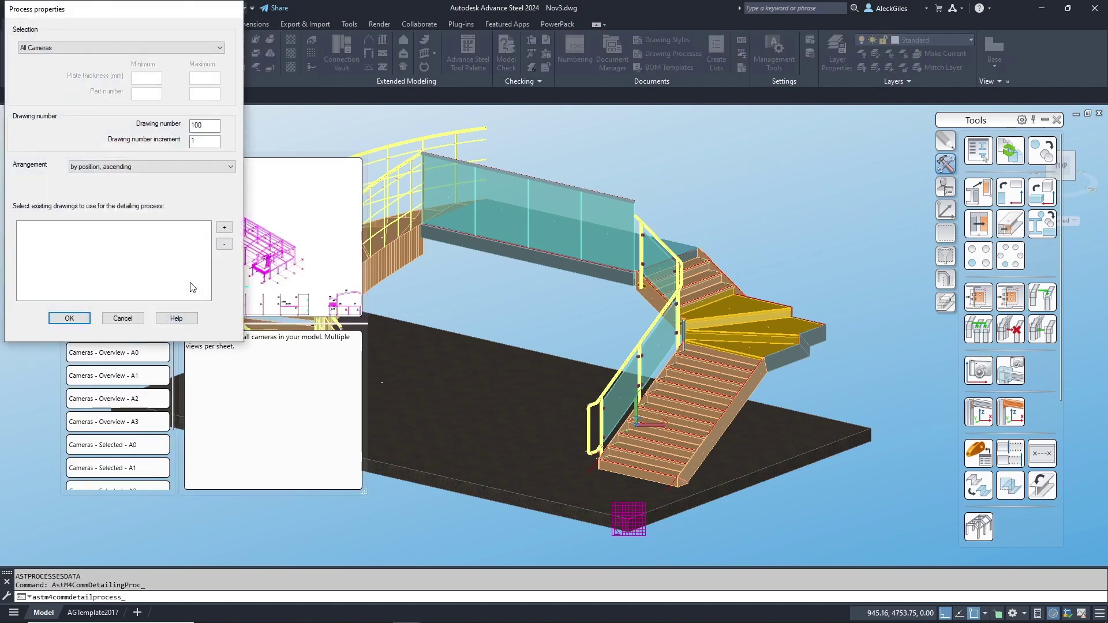
{"action": "left_click", "coordinate": [69, 318]}
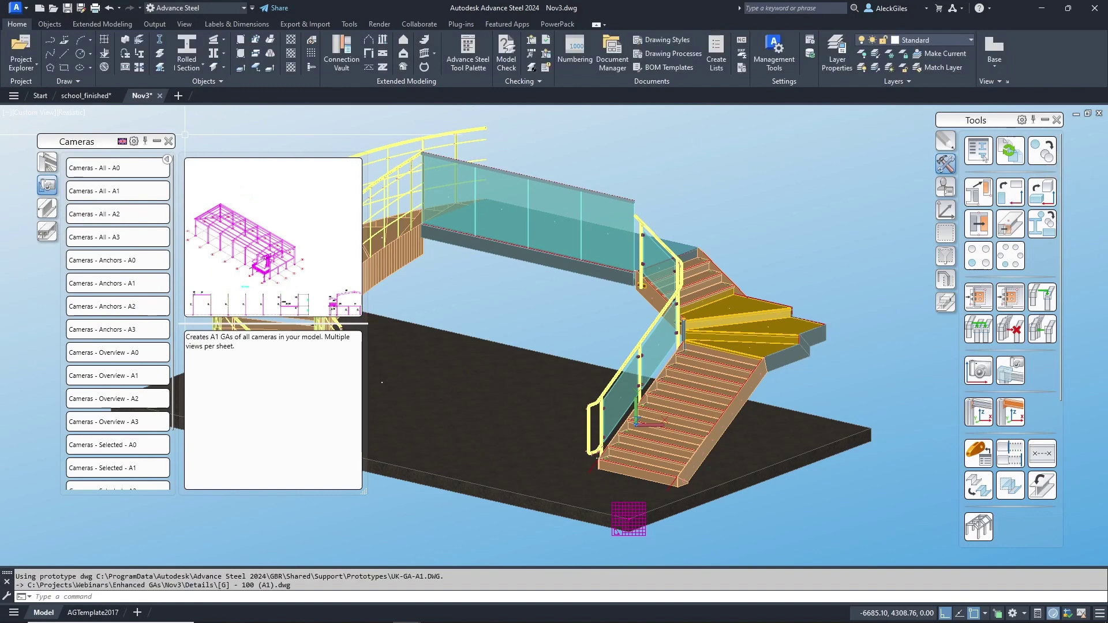
{"action": "left_click", "coordinate": [167, 141]}
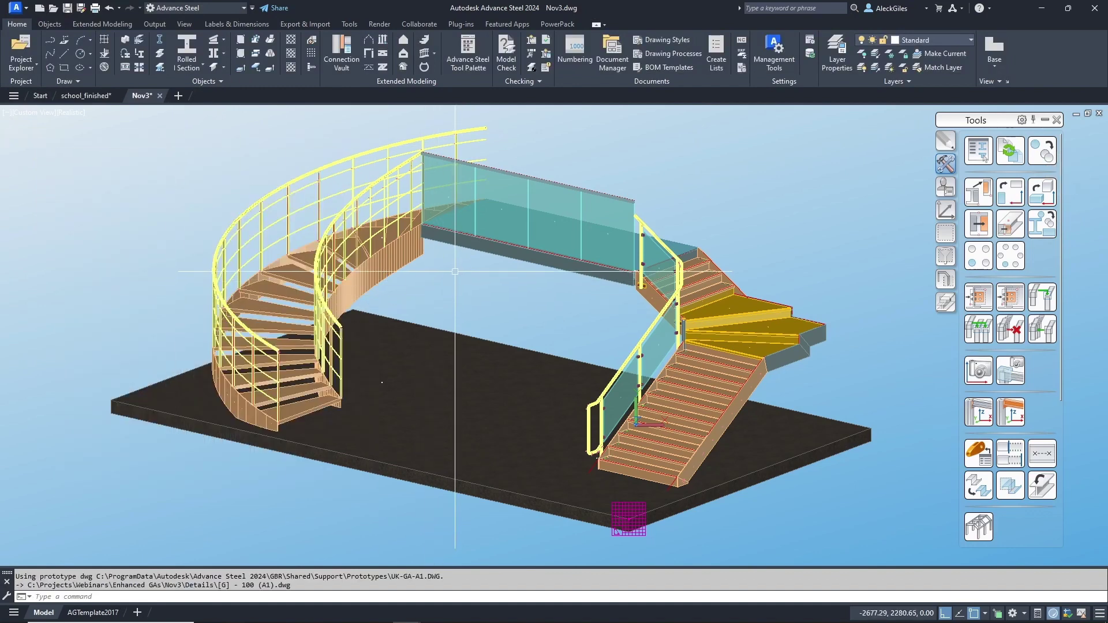
- Open the camera detail drawing from the landing beam and examine the line colours of its 3D View
{"action": "left_click", "coordinate": [462, 240]}
{"action": "right_click", "coordinate": [461, 262]}
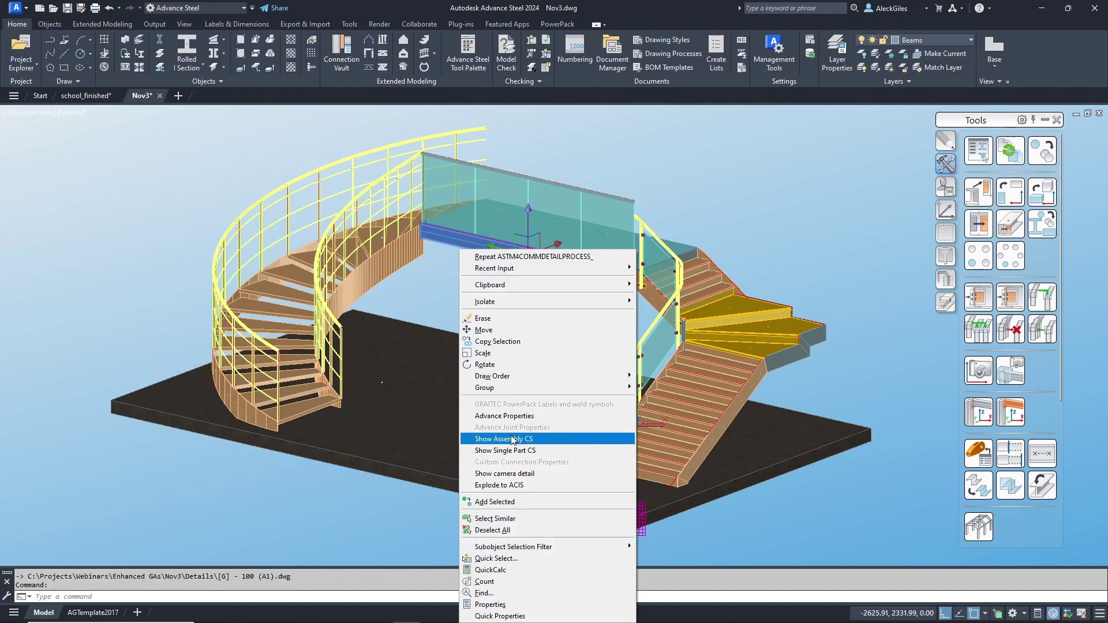
{"action": "left_click", "coordinate": [513, 474]}
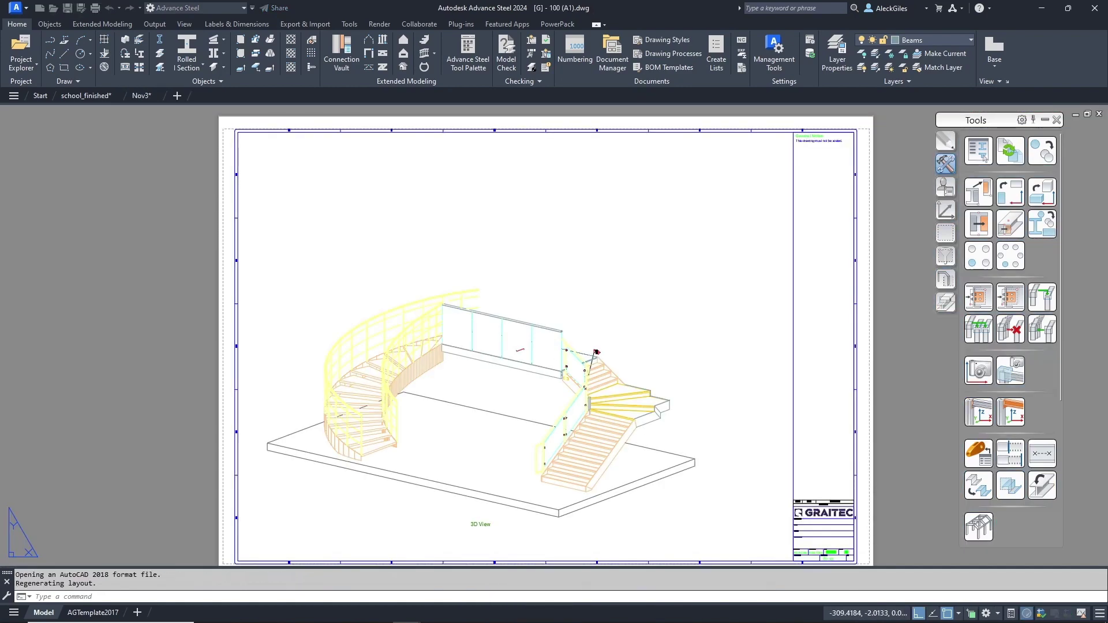
{"action": "middle_click_drag", "start_coordinate": [463, 407], "coordinate": [457, 304]}
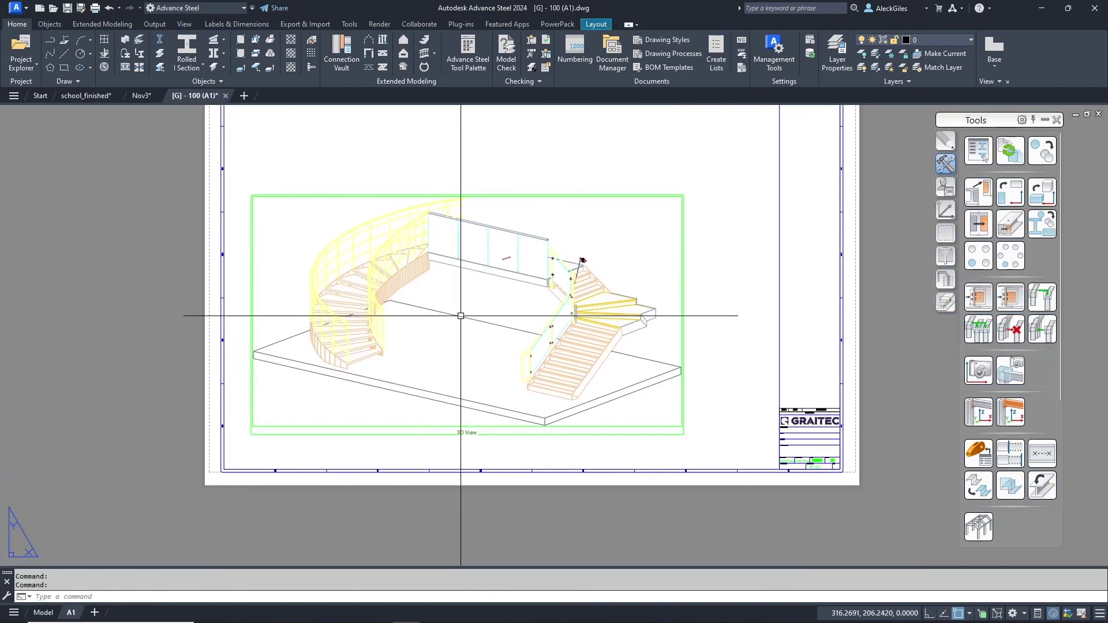
{"action": "scroll", "coordinate": [457, 304], "scroll_direction": "up", "scroll_amount": 3}
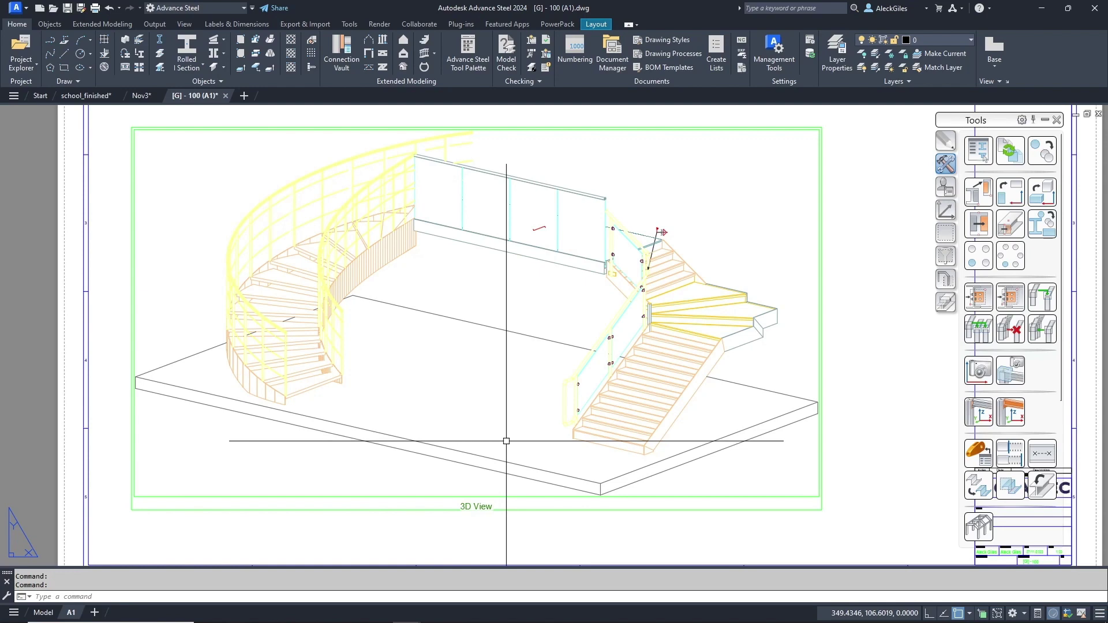
{"action": "scroll", "coordinate": [854, 433], "scroll_direction": "down", "scroll_amount": 3}
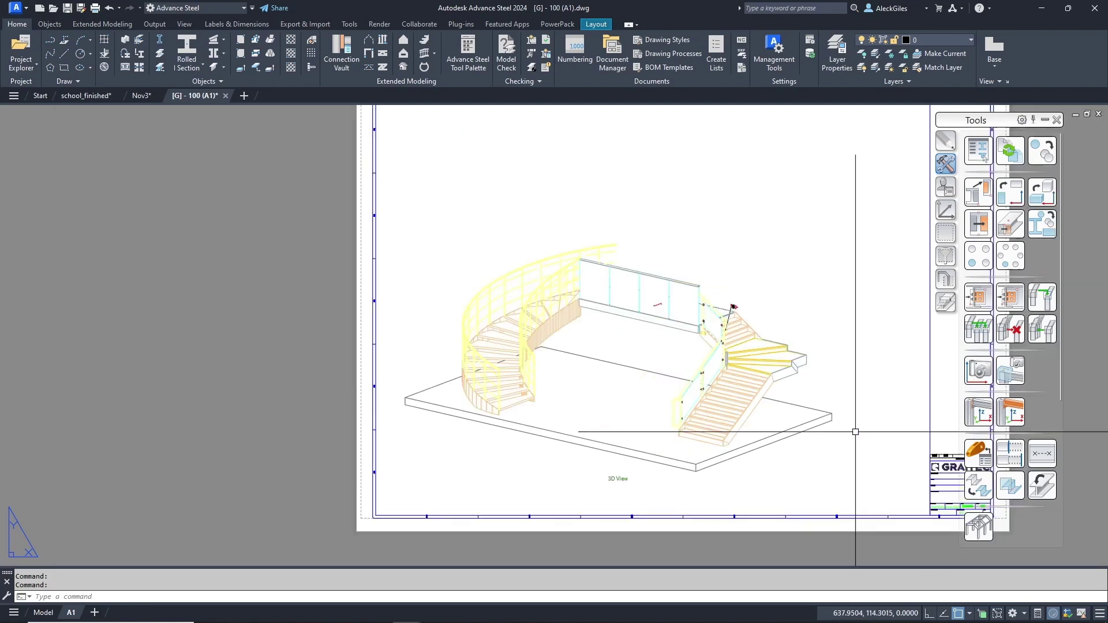
{"action": "middle_click_drag", "start_coordinate": [853, 433], "coordinate": [742, 426]}
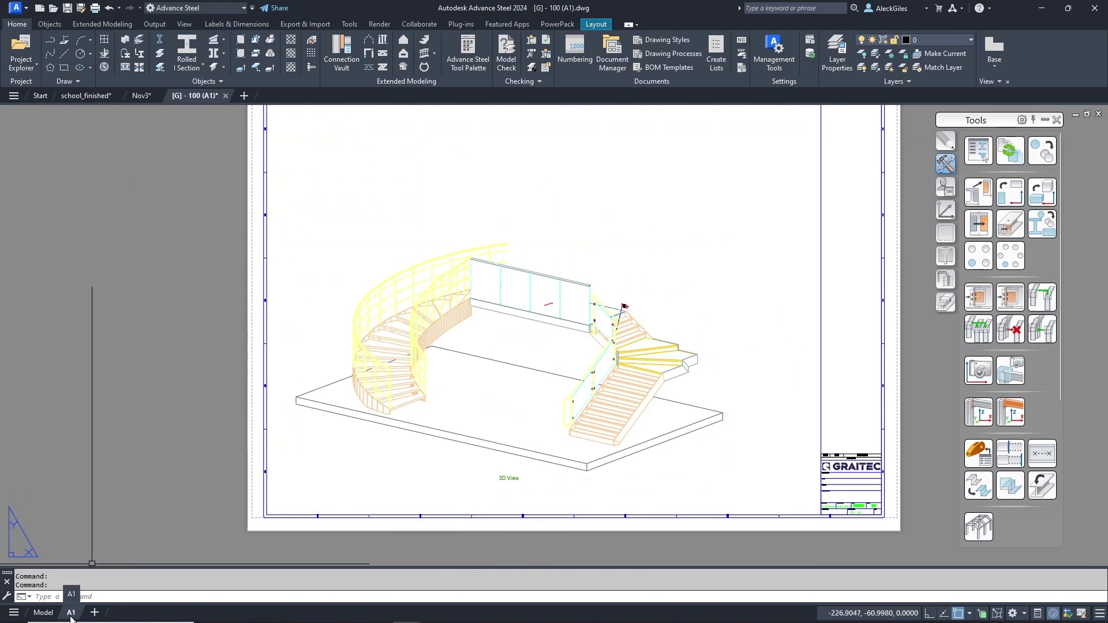
- Attach Nov3.dwg as an external reference in the drawing's model space at 0,0,0 with scale 1.00 and a relative path
{"action": "left_click", "coordinate": [43, 613]}
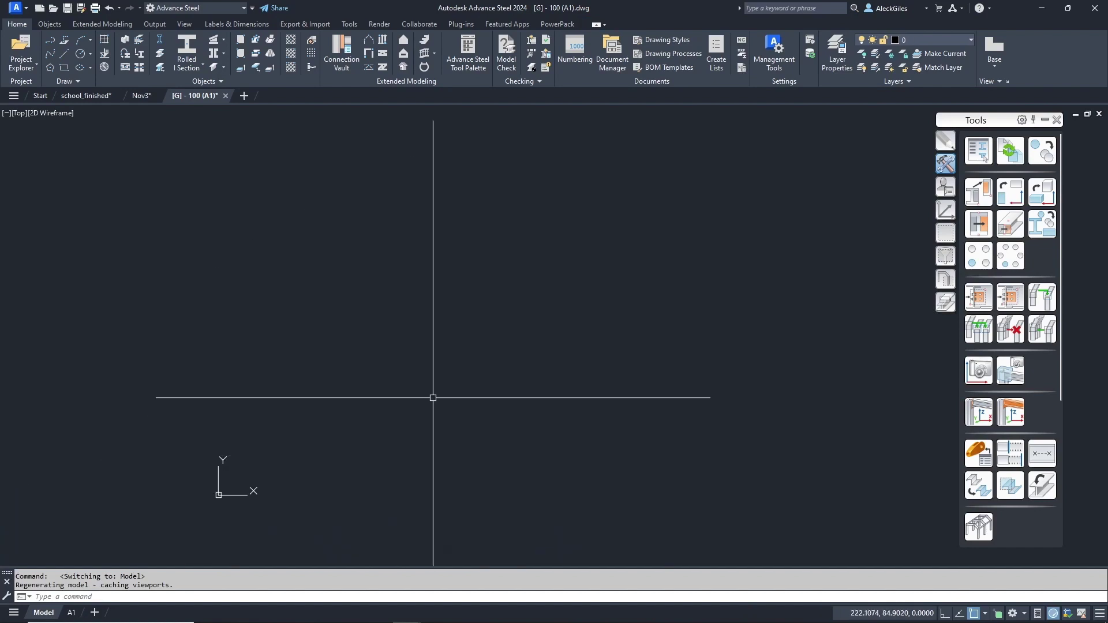
{"action": "left_click", "coordinate": [327, 23]}
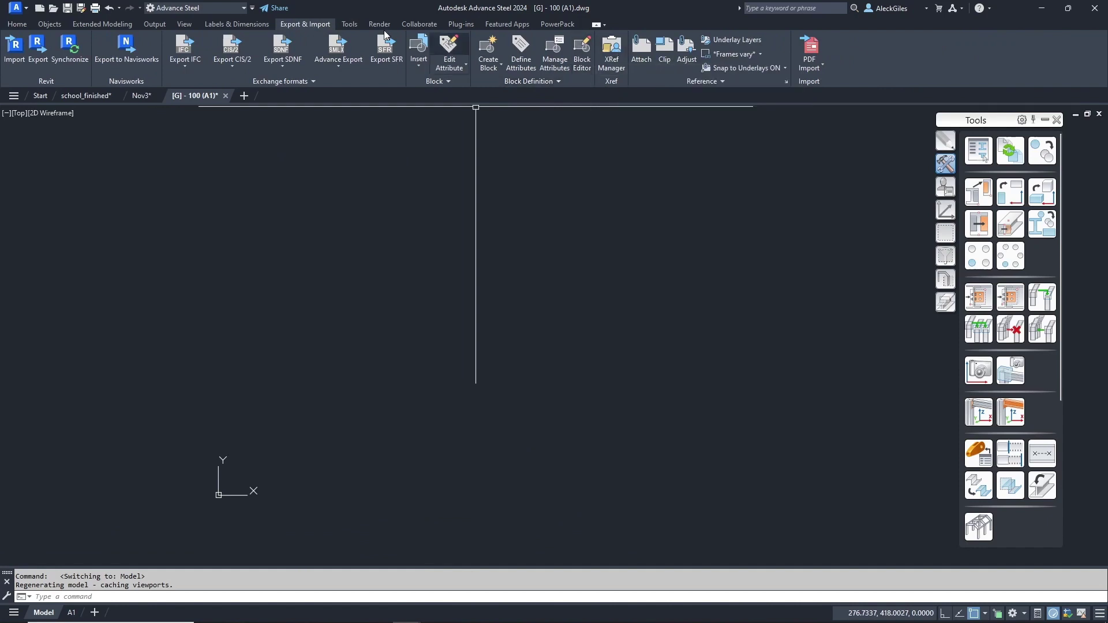
{"action": "left_click", "coordinate": [611, 55]}
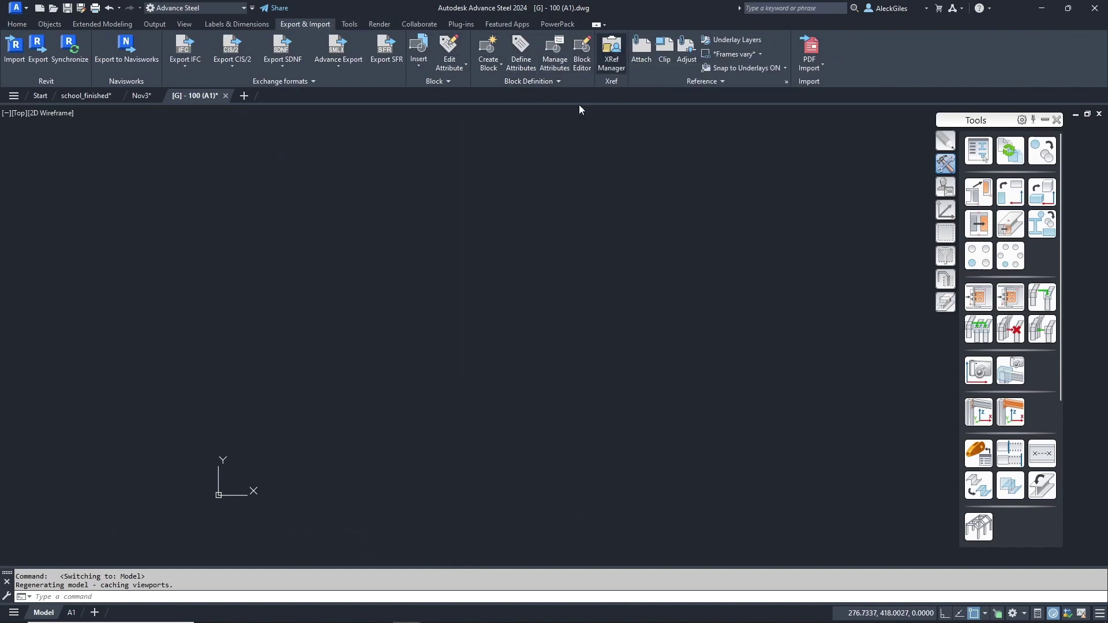
{"action": "left_click", "coordinate": [668, 253]}
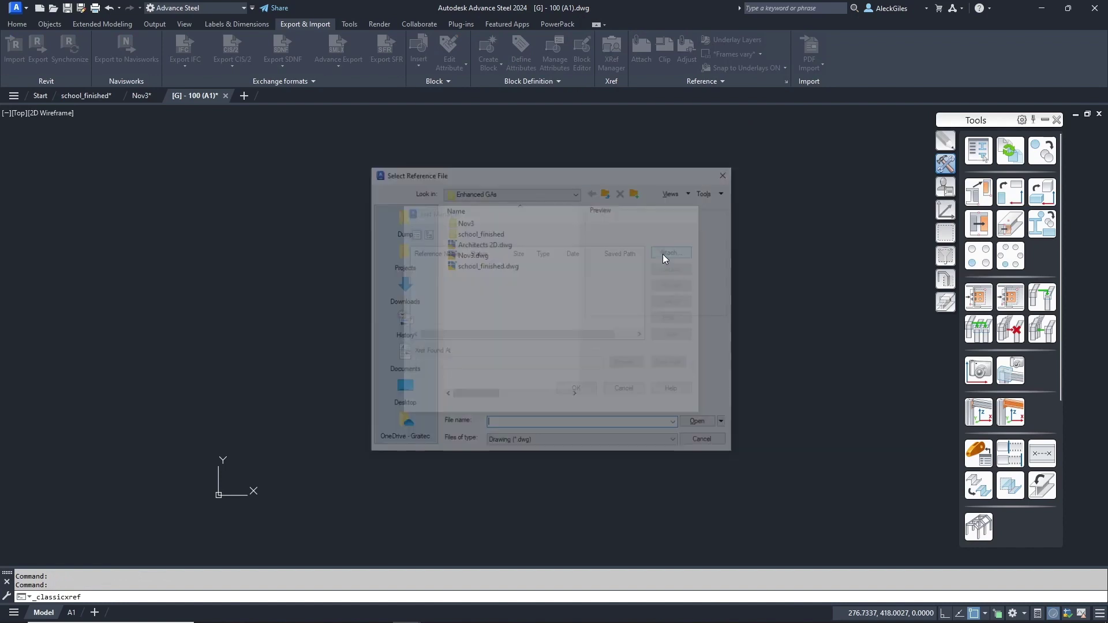
{"action": "double_click", "coordinate": [472, 254]}
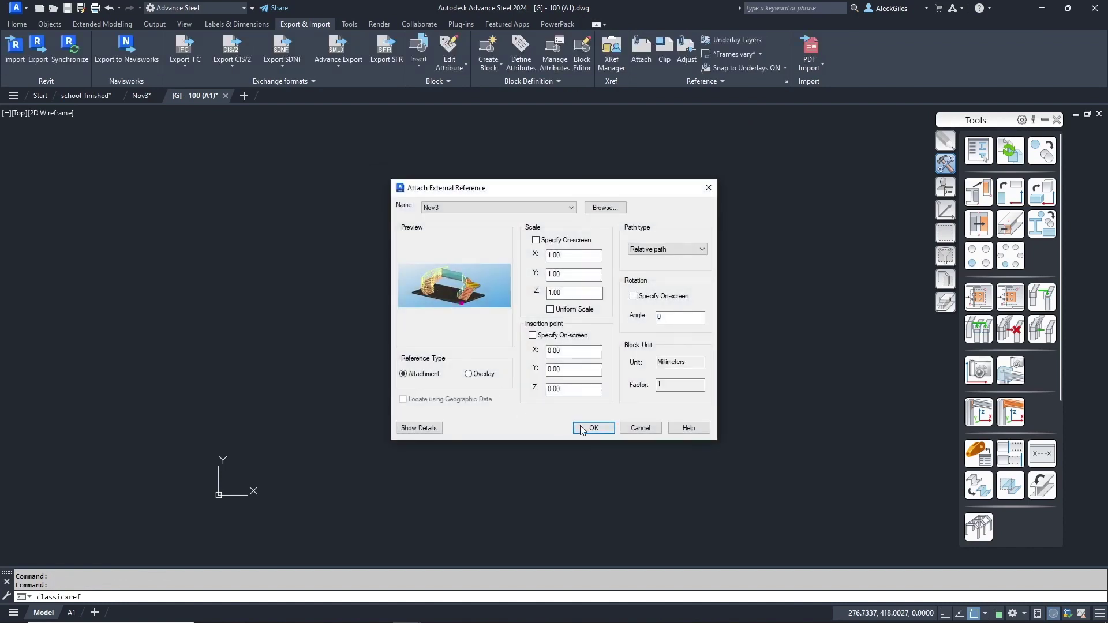
{"action": "left_click", "coordinate": [582, 428]}
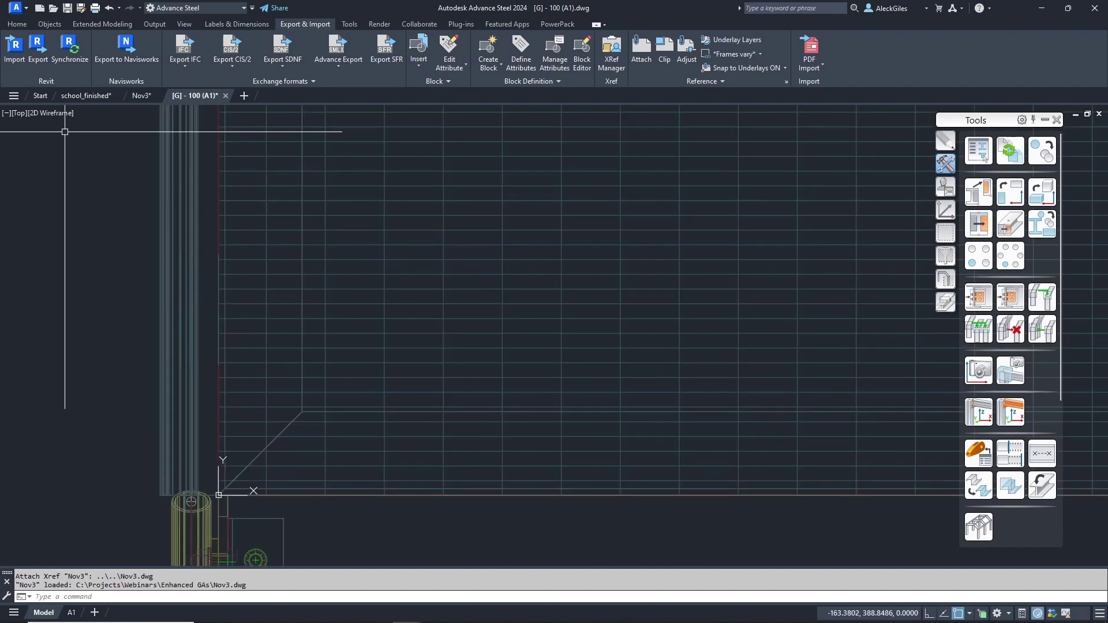
- Set the model space view to SW Isometric and check the attached Nov3 reference around the camera by the straight stair
{"action": "left_click", "coordinate": [19, 113]}
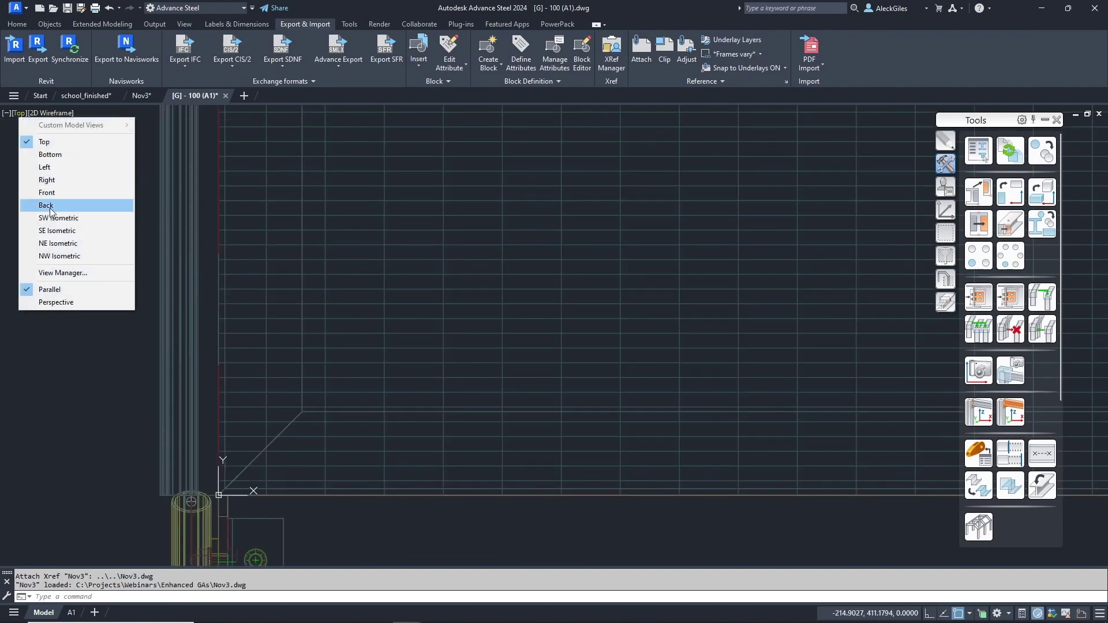
{"action": "left_click", "coordinate": [53, 219]}
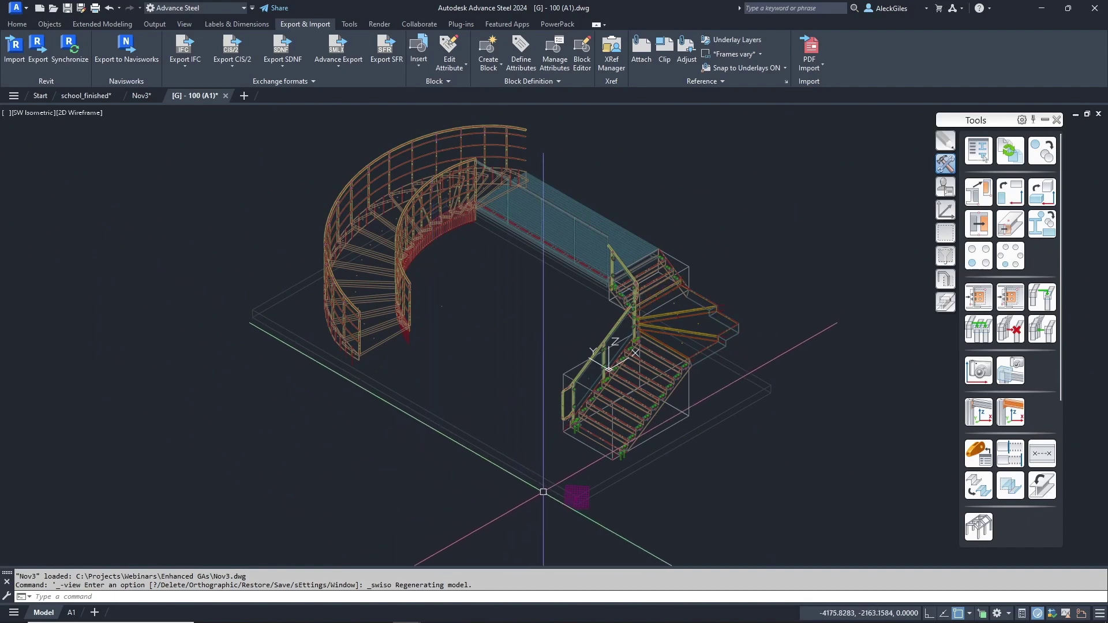
{"action": "scroll", "coordinate": [575, 483], "scroll_direction": "up", "scroll_amount": 3}
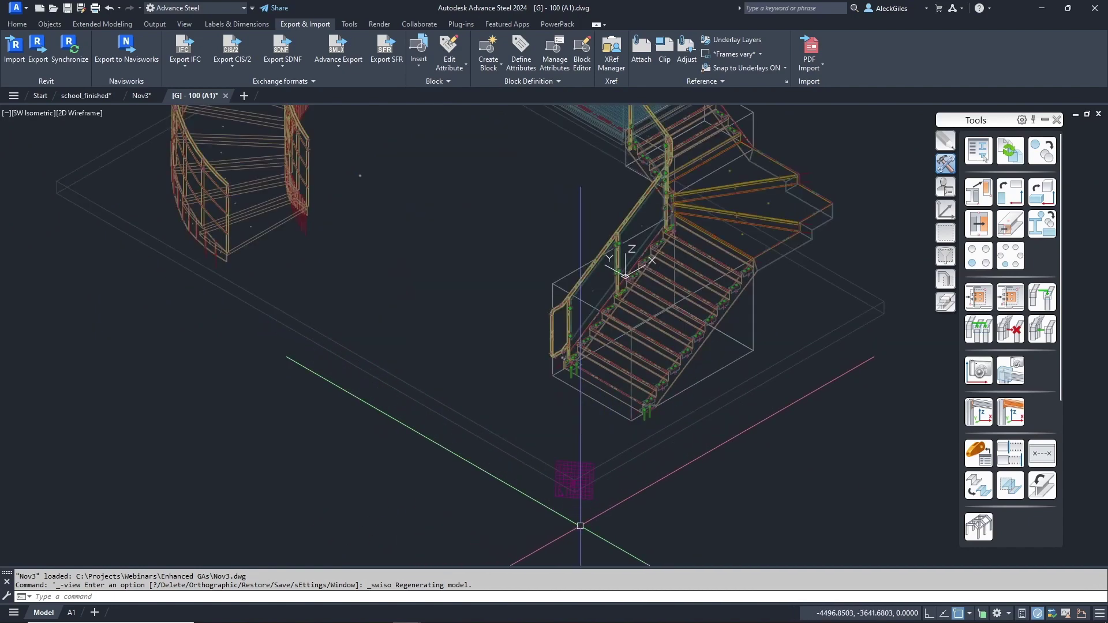
{"action": "left_click", "coordinate": [507, 399]}
{"action": "middle_click_drag", "start_coordinate": [525, 389], "coordinate": [547, 422]}
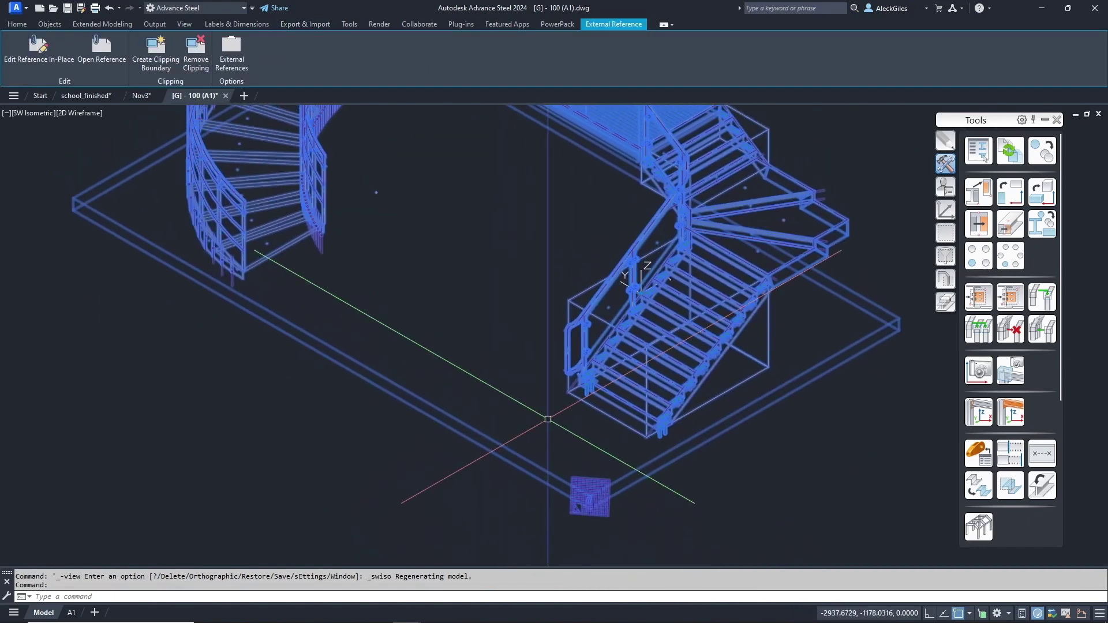
{"action": "key", "text": "Escape"}
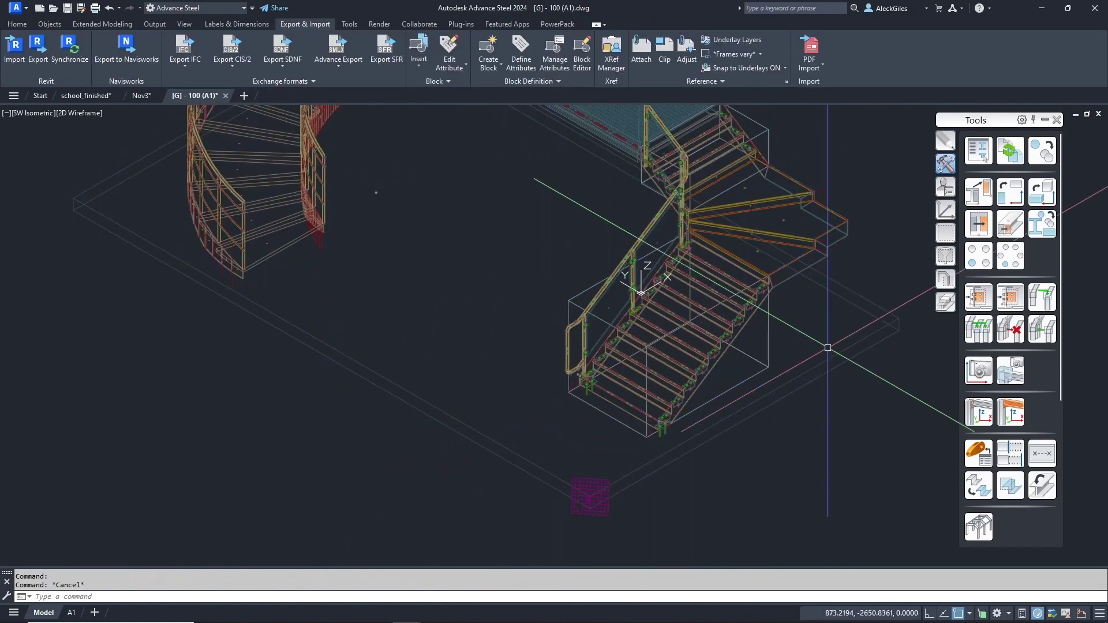
- Define a three-point UCS on the magenta camera symbol, snapping to endpoints for its lower-left origin, lower edge as X and side edge as Y
{"action": "left_click", "coordinate": [946, 210]}
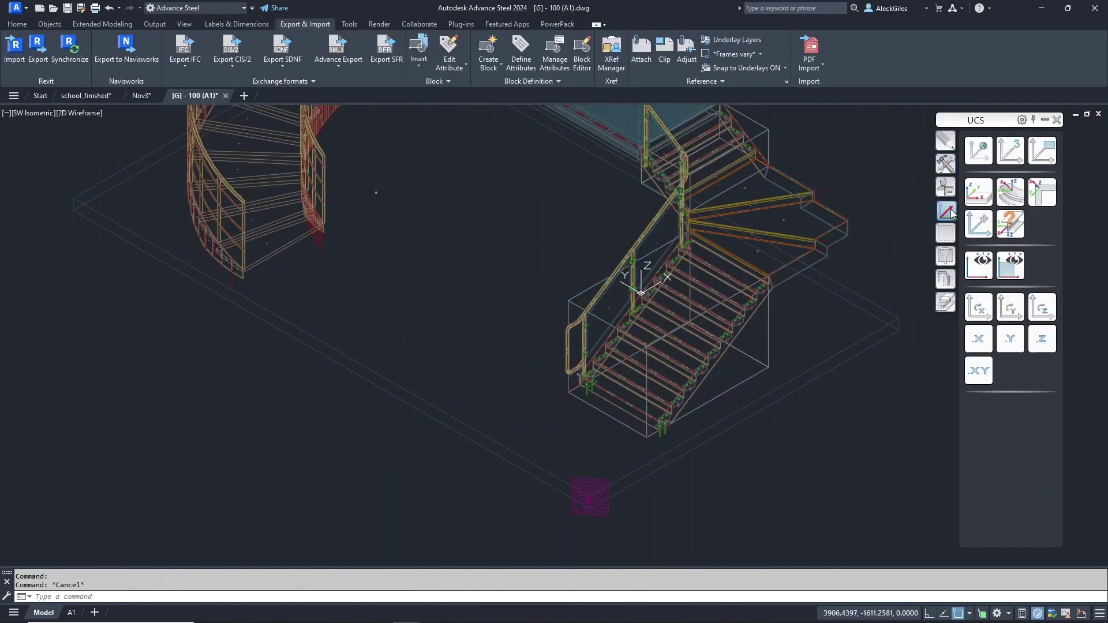
{"action": "left_click", "coordinate": [1014, 154]}
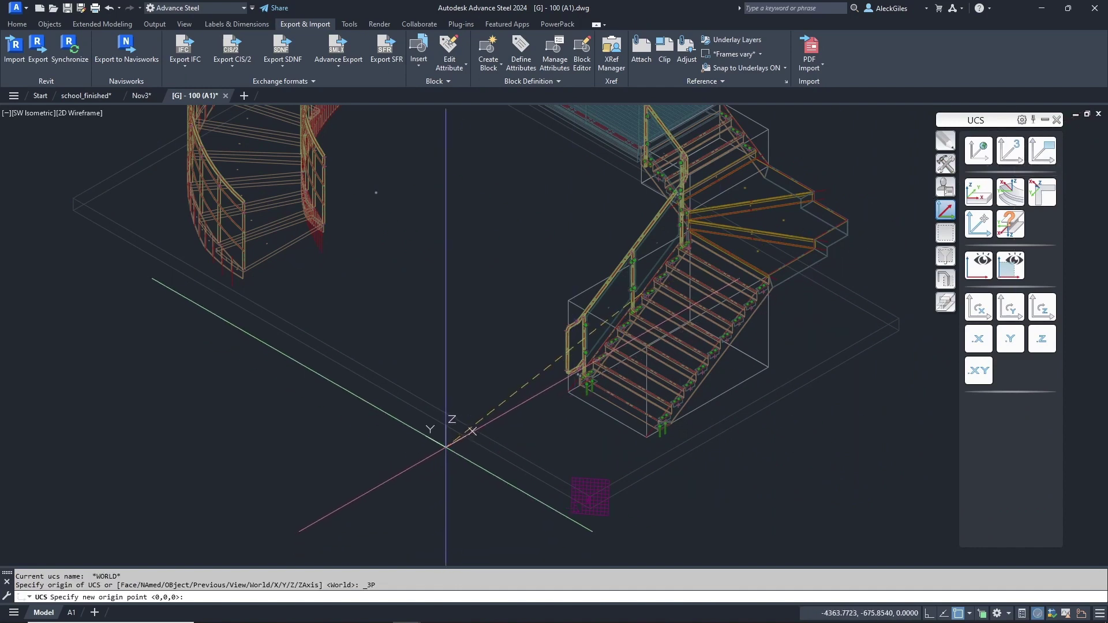
{"action": "right_click", "coordinate": [447, 446], "text": "shift"}
{"action": "left_click", "coordinate": [480, 209]}
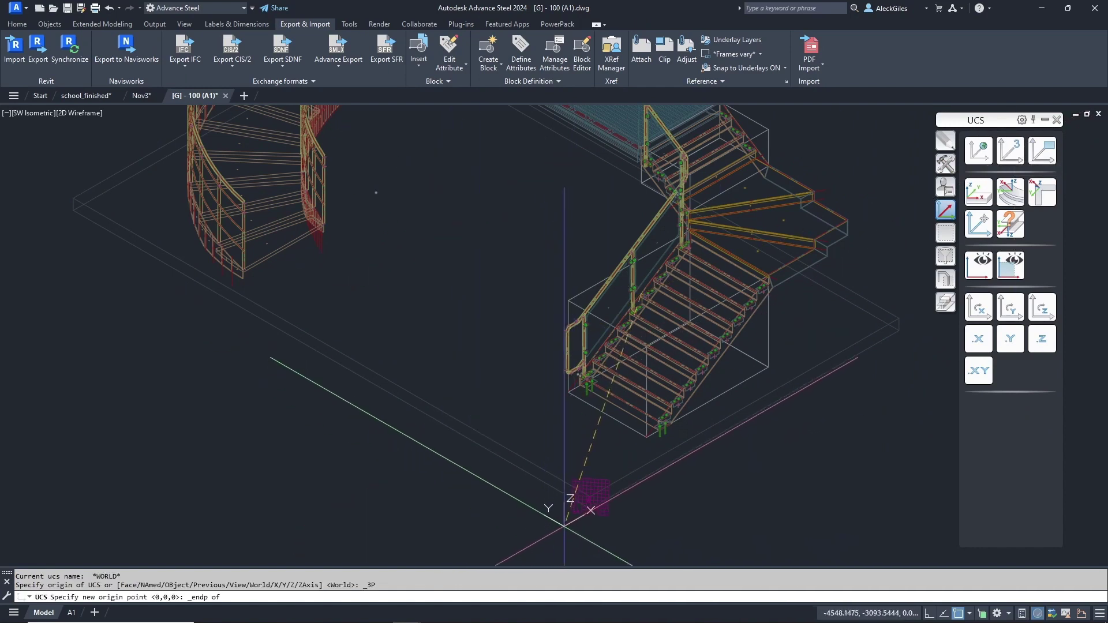
{"action": "left_click", "coordinate": [573, 506]}
{"action": "right_click", "coordinate": [496, 504], "text": "shift"}
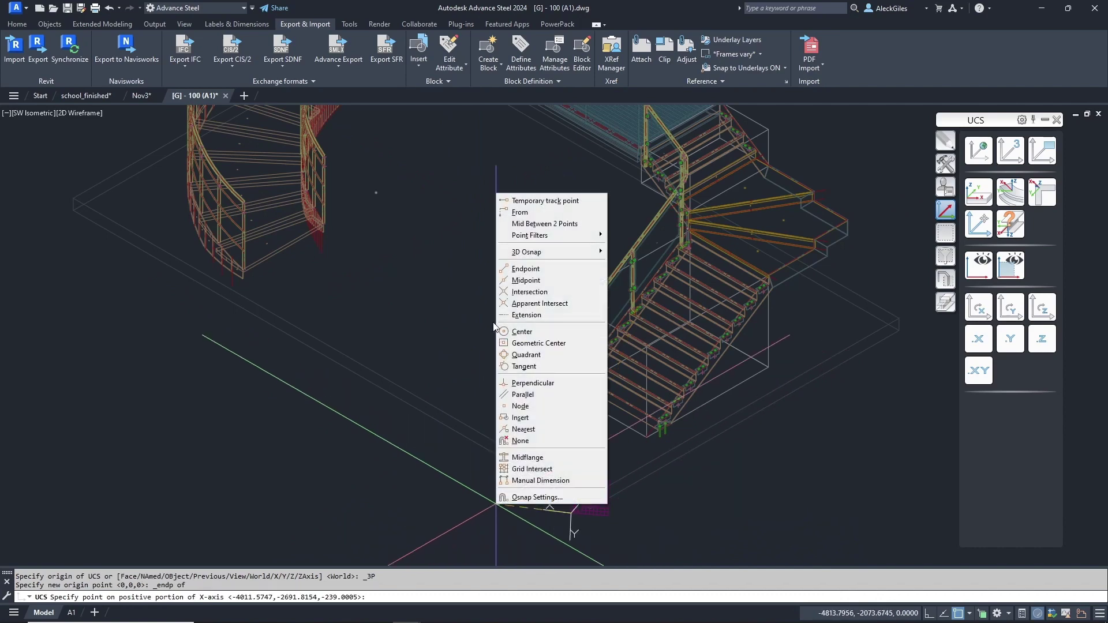
{"action": "left_click", "coordinate": [506, 269]}
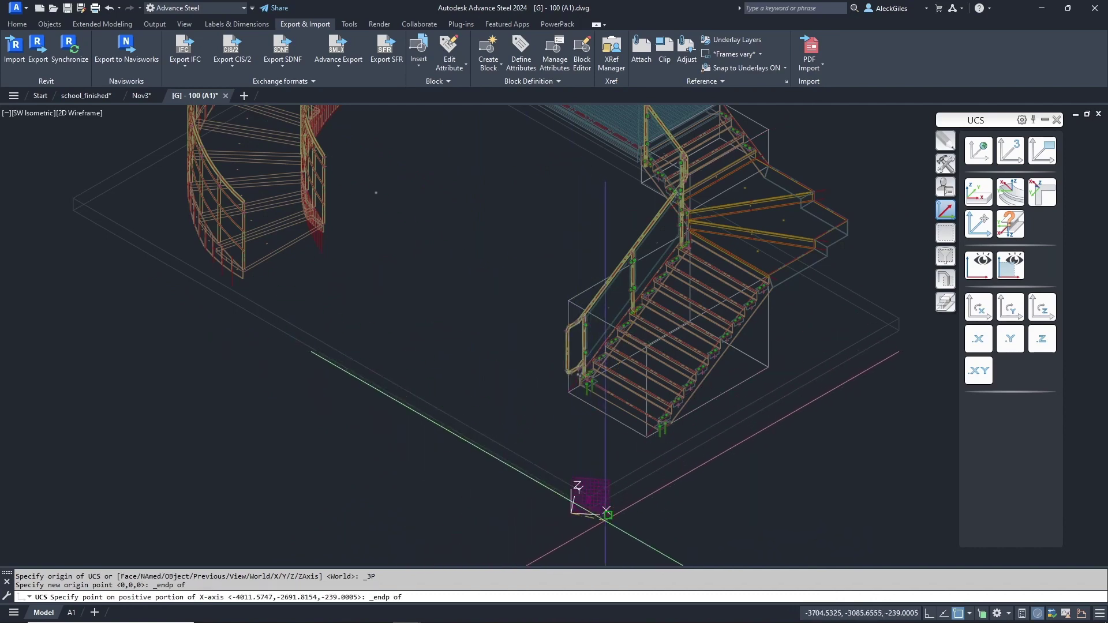
{"action": "left_click", "coordinate": [606, 511]}
{"action": "right_click", "coordinate": [529, 509], "text": "shift"}
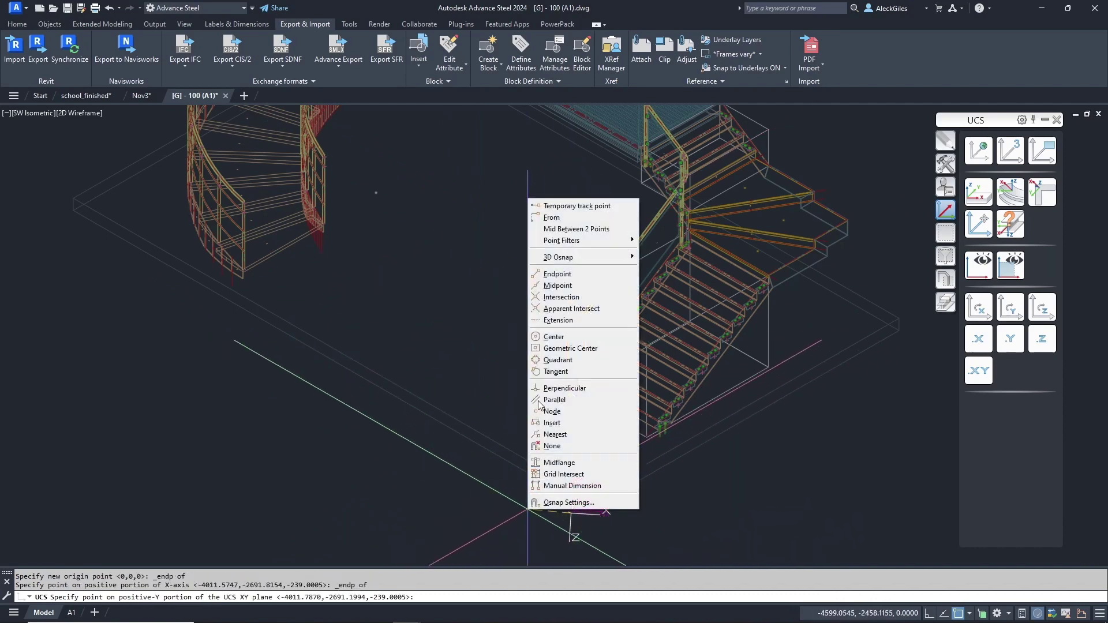
{"action": "left_click", "coordinate": [556, 274]}
{"action": "left_click", "coordinate": [573, 479]}
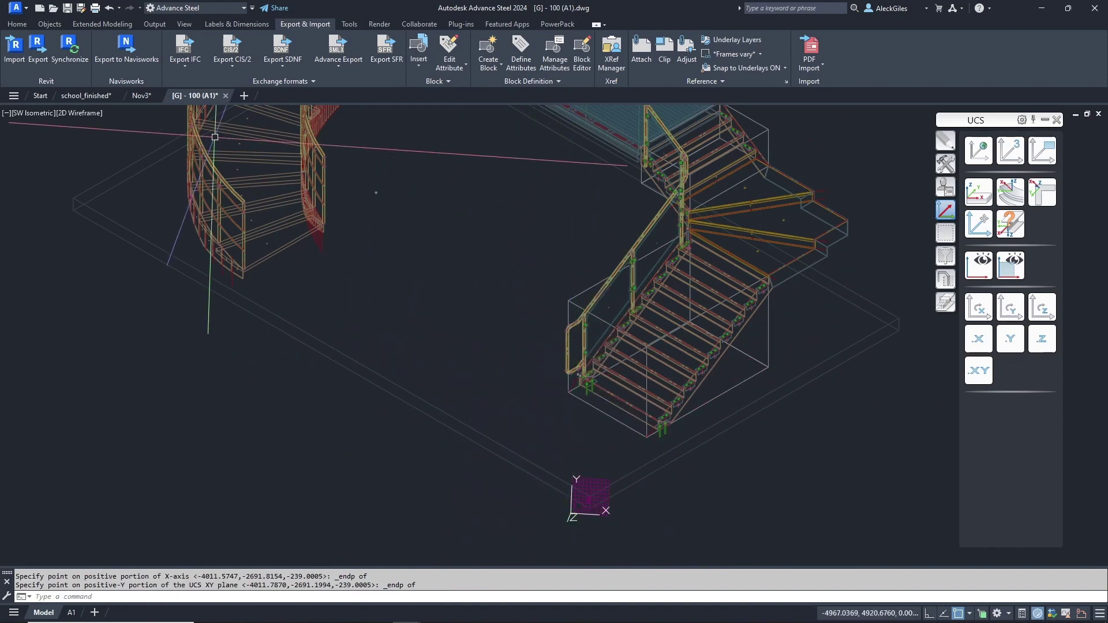
- Create a rectangular viewport on the A1 layout enclosing the existing 3D View
{"action": "left_click", "coordinate": [72, 612]}
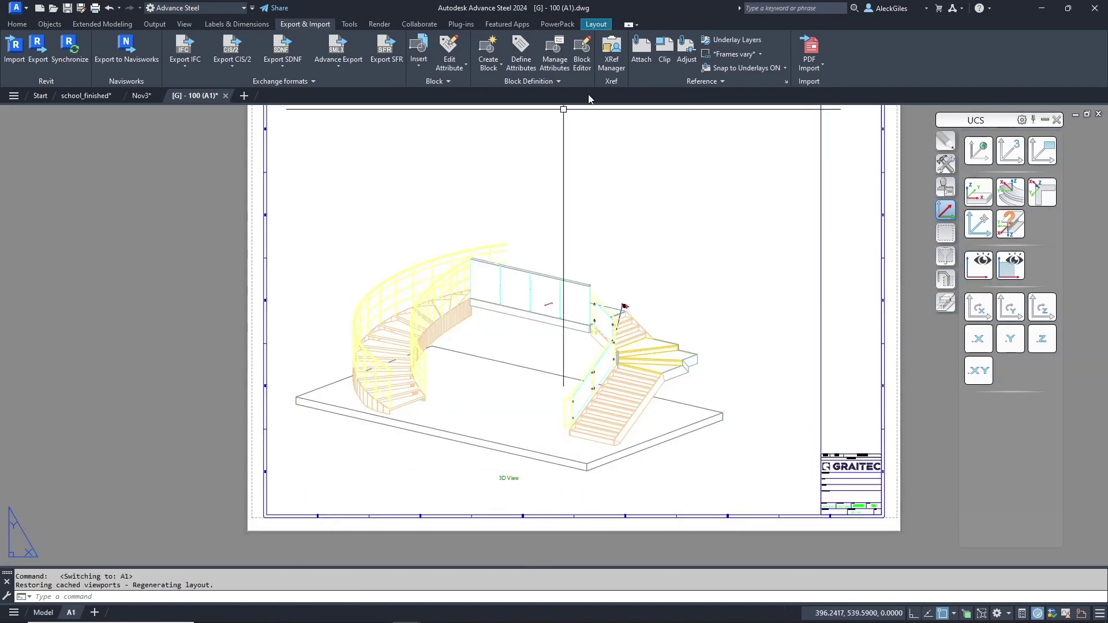
{"action": "left_click", "coordinate": [594, 26]}
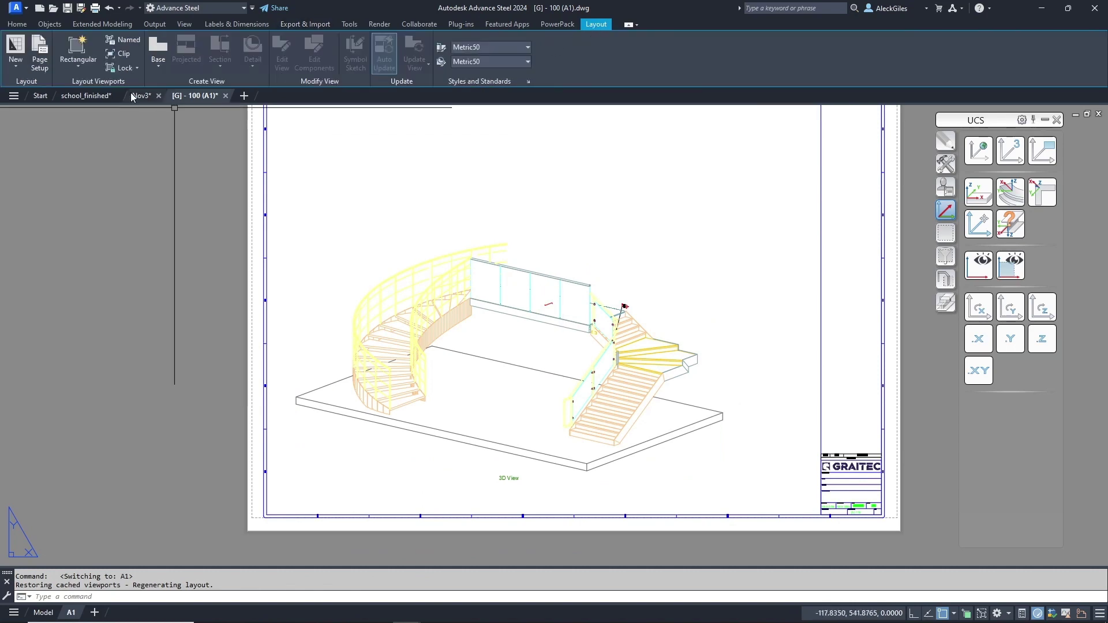
{"action": "left_click", "coordinate": [72, 48]}
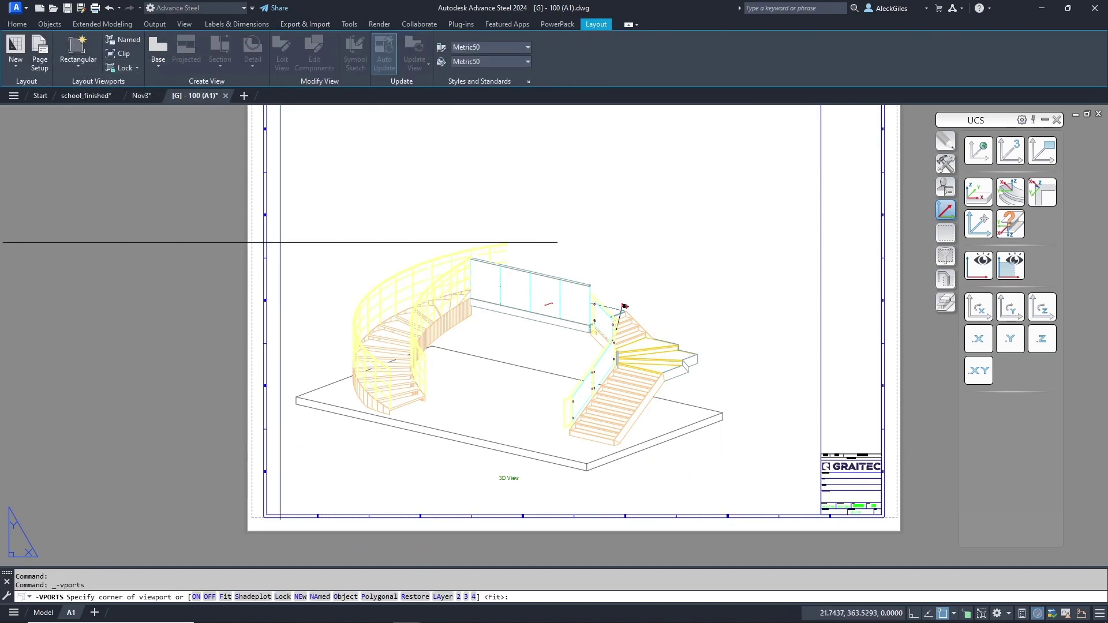
{"action": "left_click", "coordinate": [279, 229]}
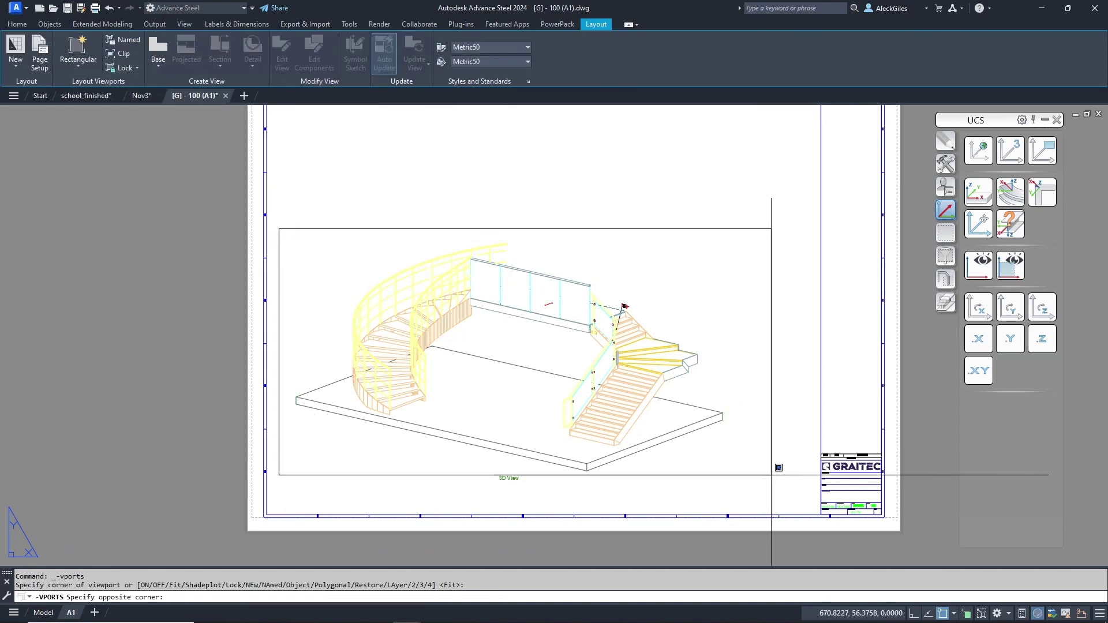
{"action": "left_click", "coordinate": [786, 499]}
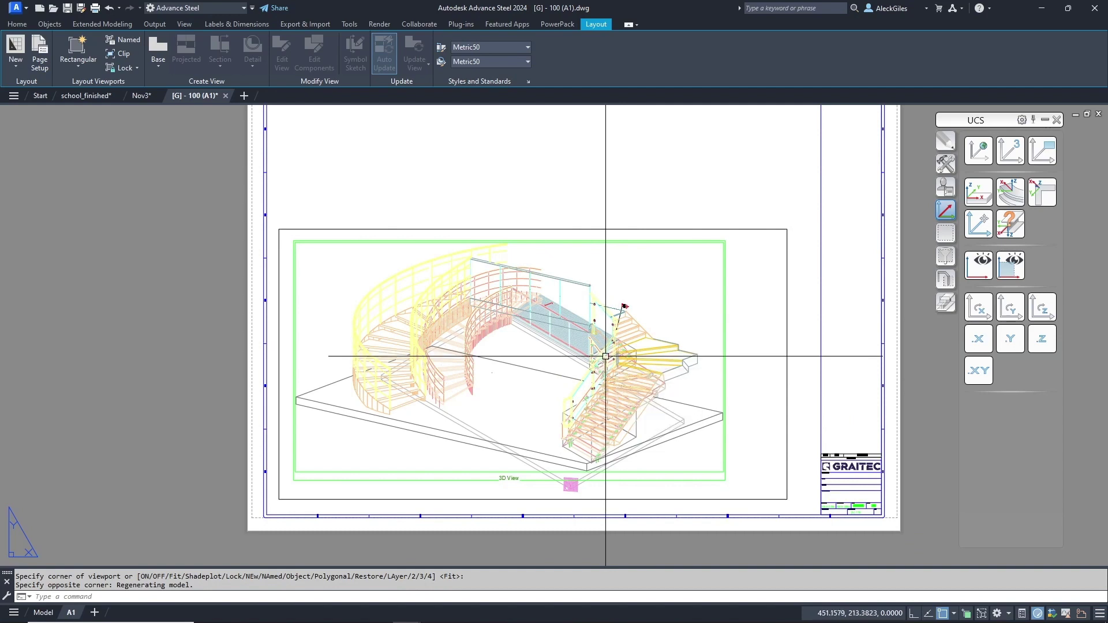
- Set the new viewport to the plan view of the current UCS and its scale to 1:20
{"action": "left_click", "coordinate": [781, 251]}
{"action": "left_click", "coordinate": [781, 251]}
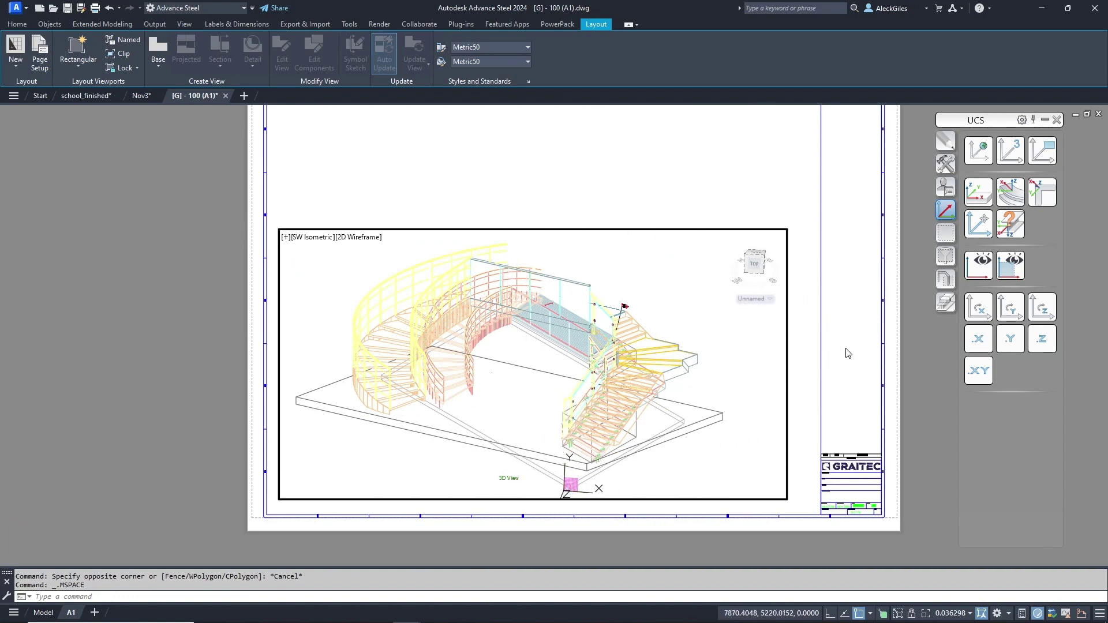
{"action": "left_click", "coordinate": [979, 266]}
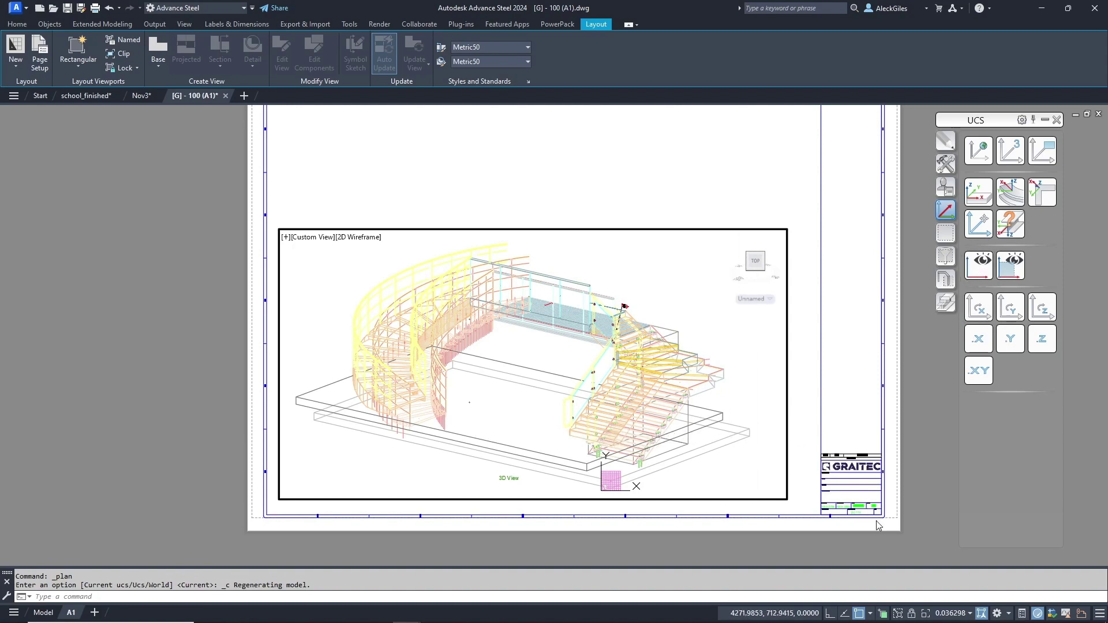
{"action": "left_click", "coordinate": [952, 613]}
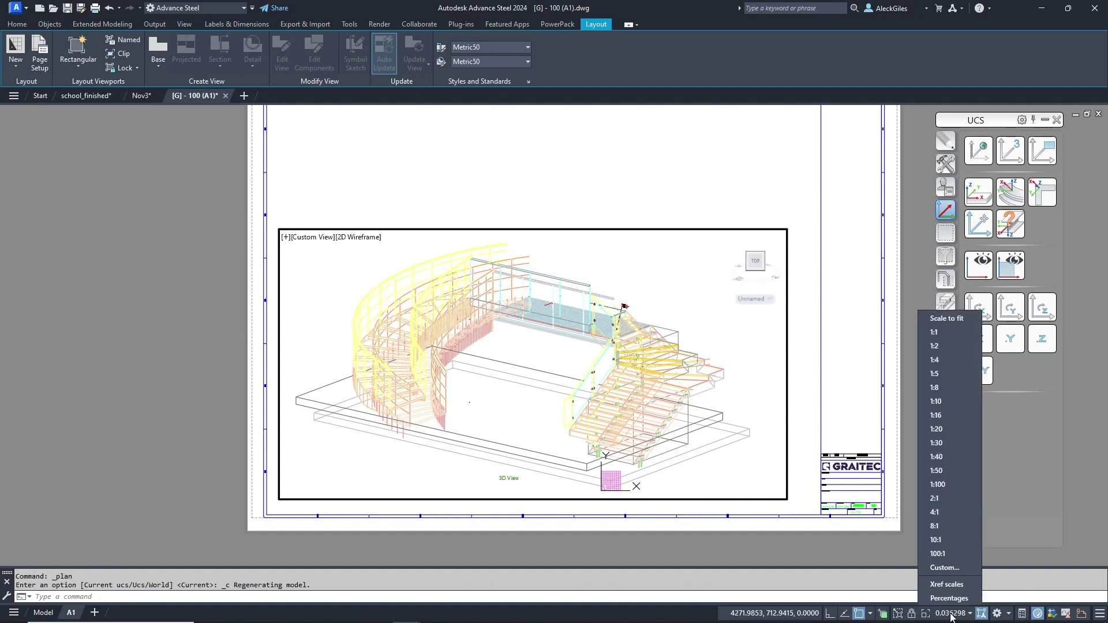
{"action": "left_click", "coordinate": [934, 430]}
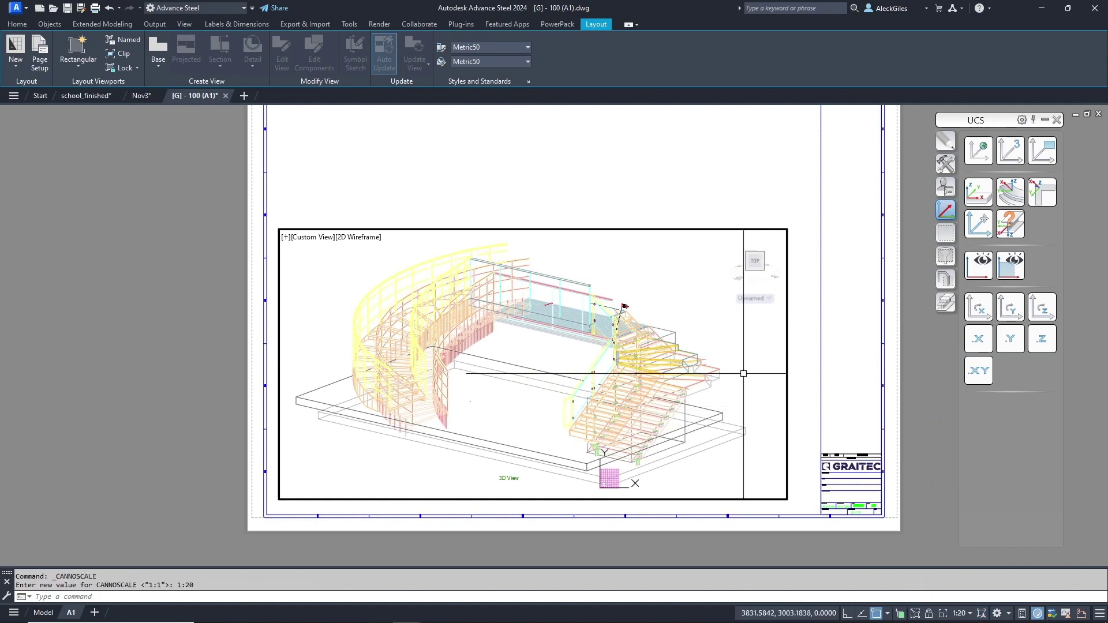
- Apply the Realistic visual style to the viewport, lock its view and return to paper space
{"action": "left_click", "coordinate": [363, 243]}
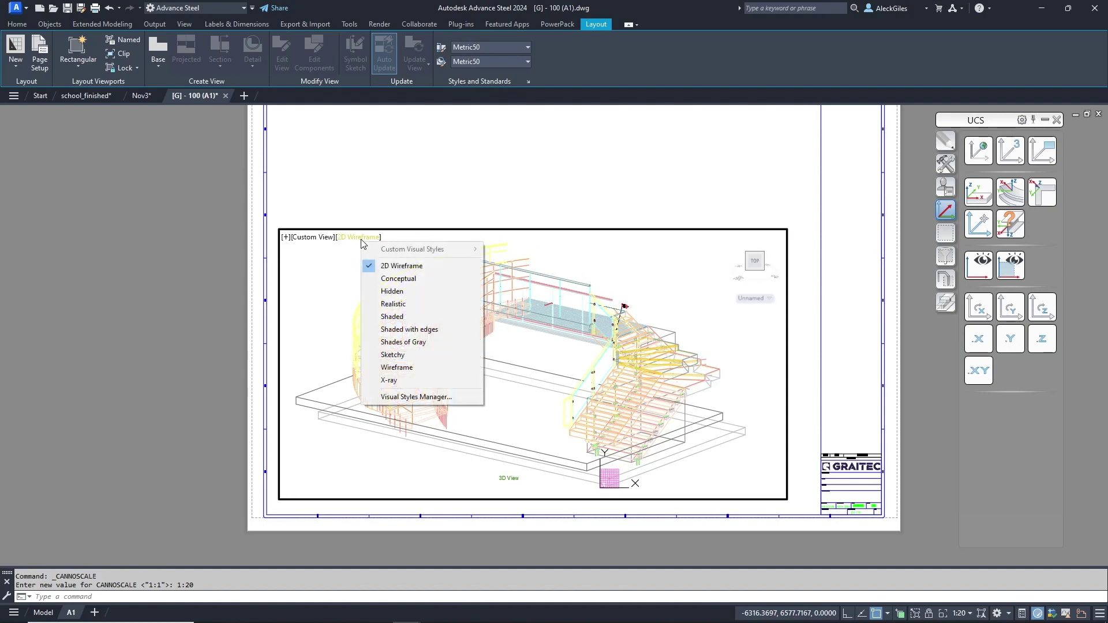
{"action": "left_click", "coordinate": [379, 307]}
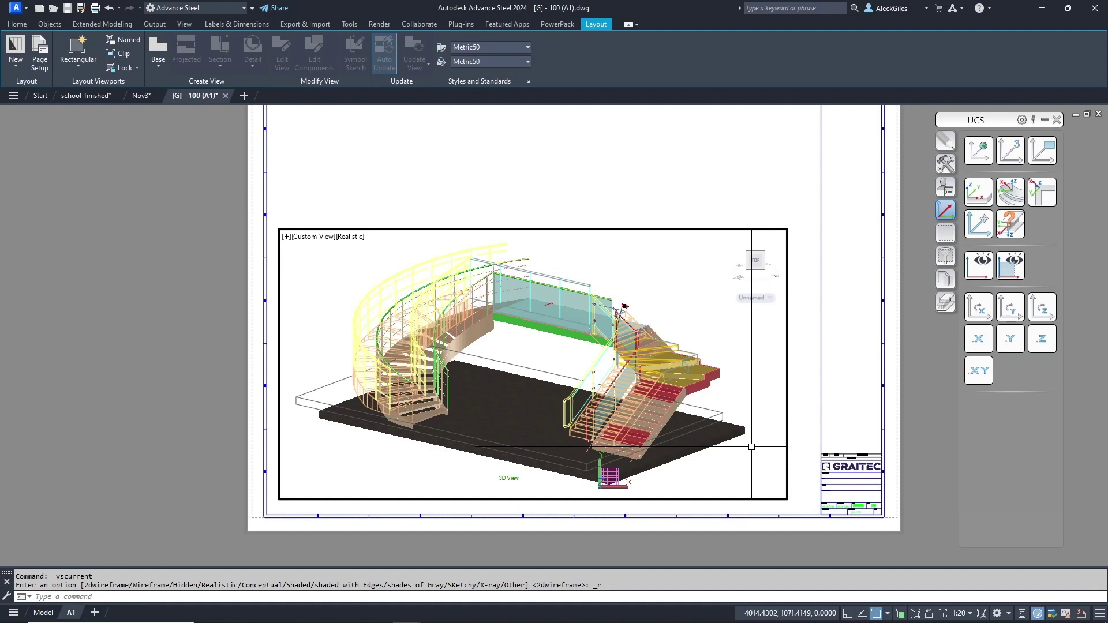
{"action": "left_click", "coordinate": [929, 614]}
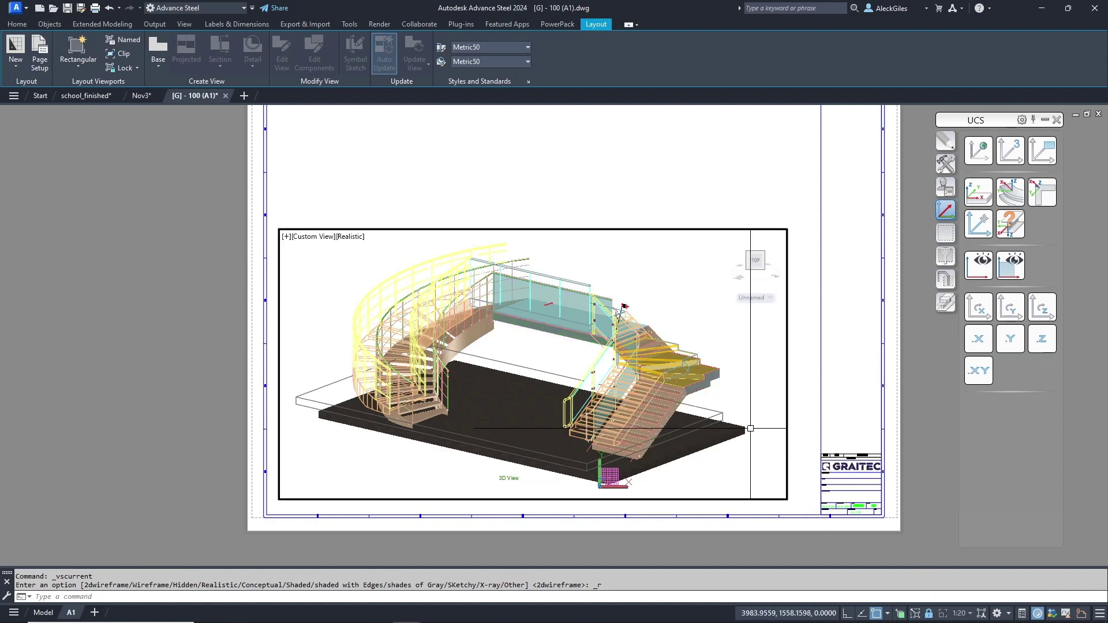
{"action": "middle_click_drag", "start_coordinate": [744, 426], "coordinate": [732, 454]}
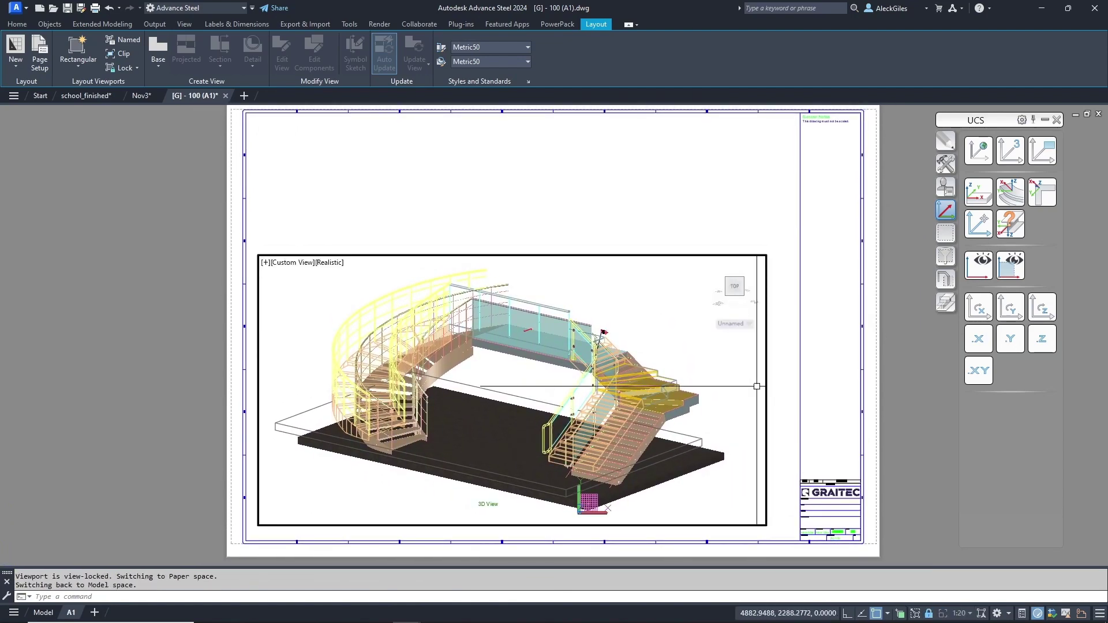
{"action": "double_click", "coordinate": [788, 388]}
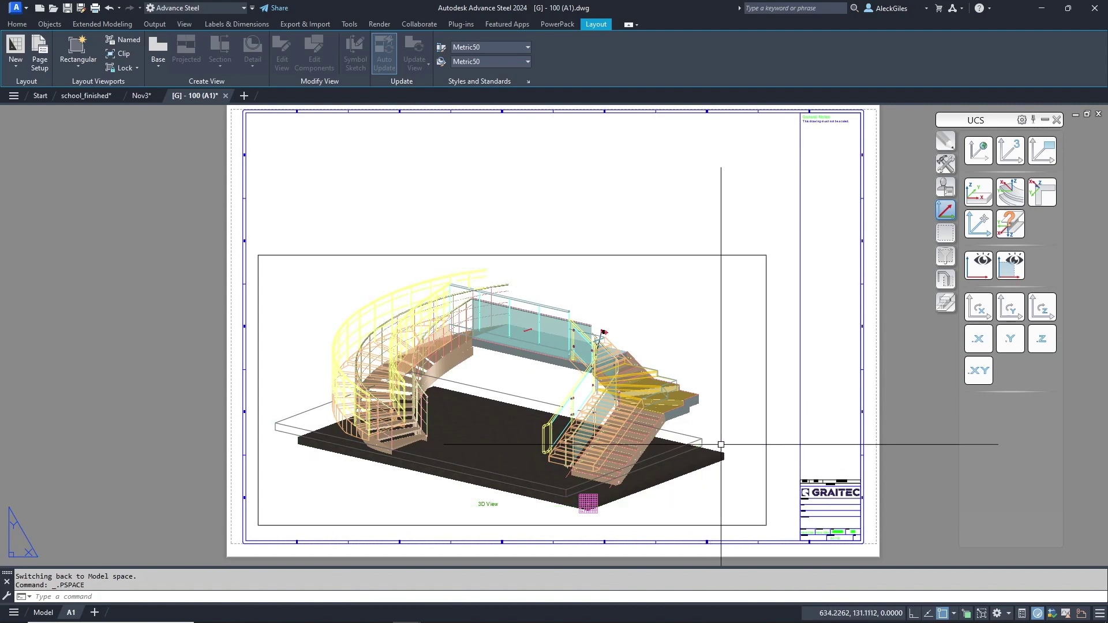
- Move the realistic viewport from its slab's outer corner node to the matching slab corner in the 3D View beneath, overlaying both models
{"action": "left_click", "coordinate": [945, 140]}
{"action": "left_click", "coordinate": [979, 150]}
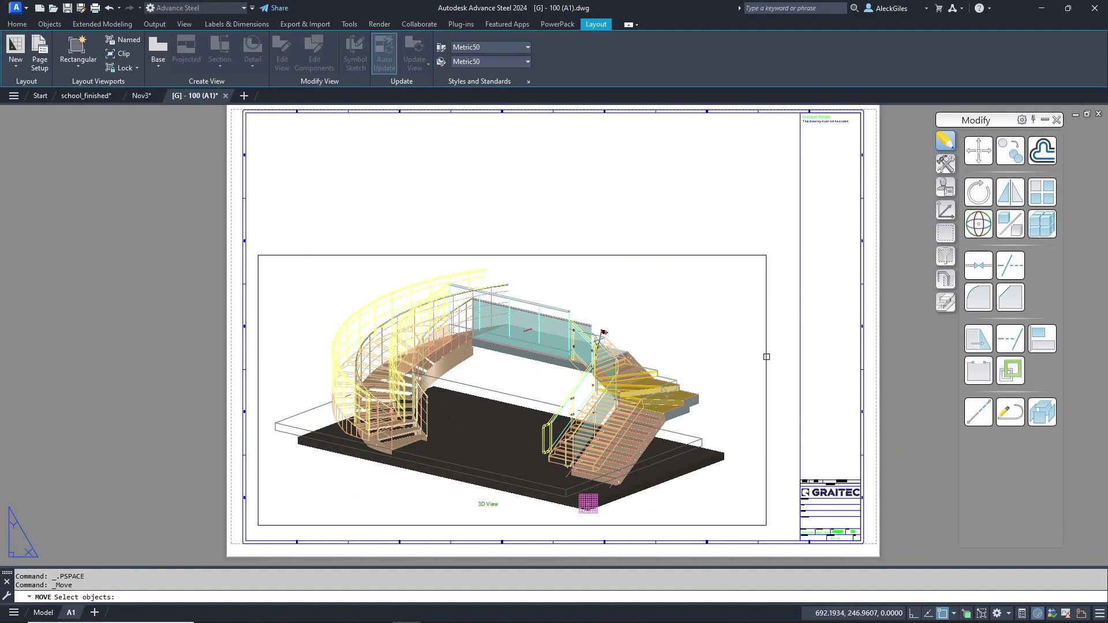
{"action": "left_click", "coordinate": [766, 357]}
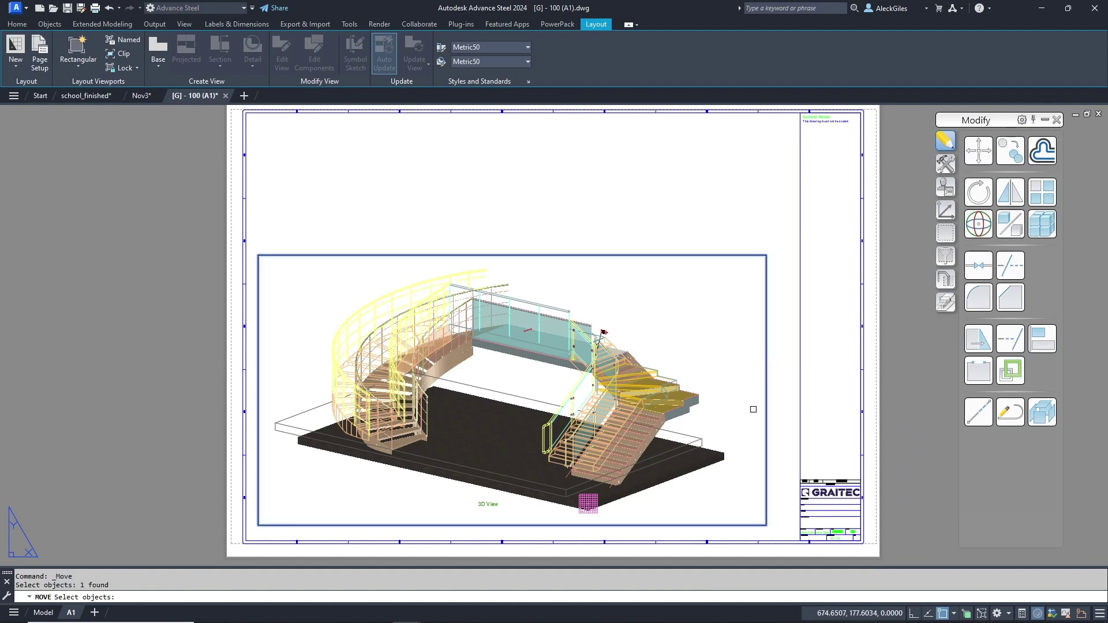
{"action": "key", "text": "Return"}
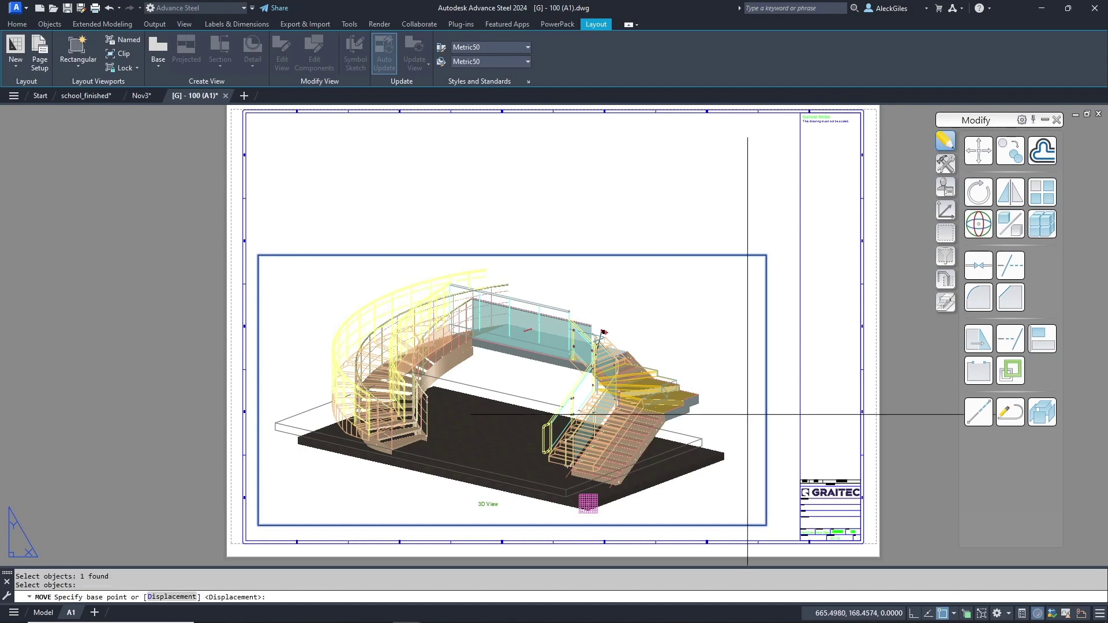
{"action": "scroll", "coordinate": [725, 453], "scroll_direction": "up", "scroll_amount": 3}
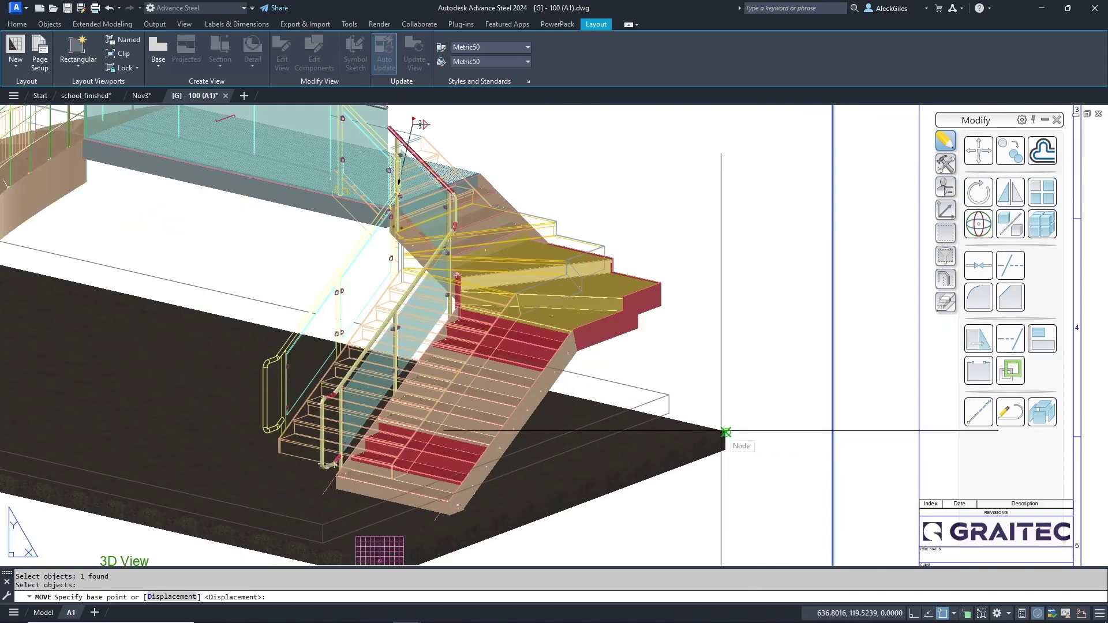
{"action": "left_click", "coordinate": [726, 433]}
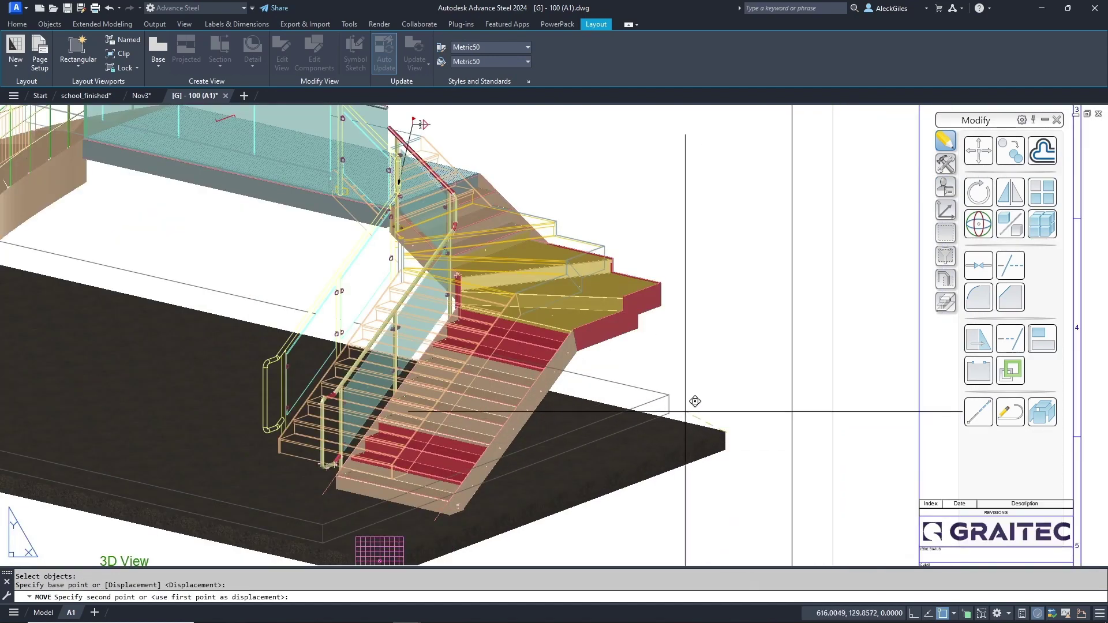
{"action": "left_click", "coordinate": [671, 398]}
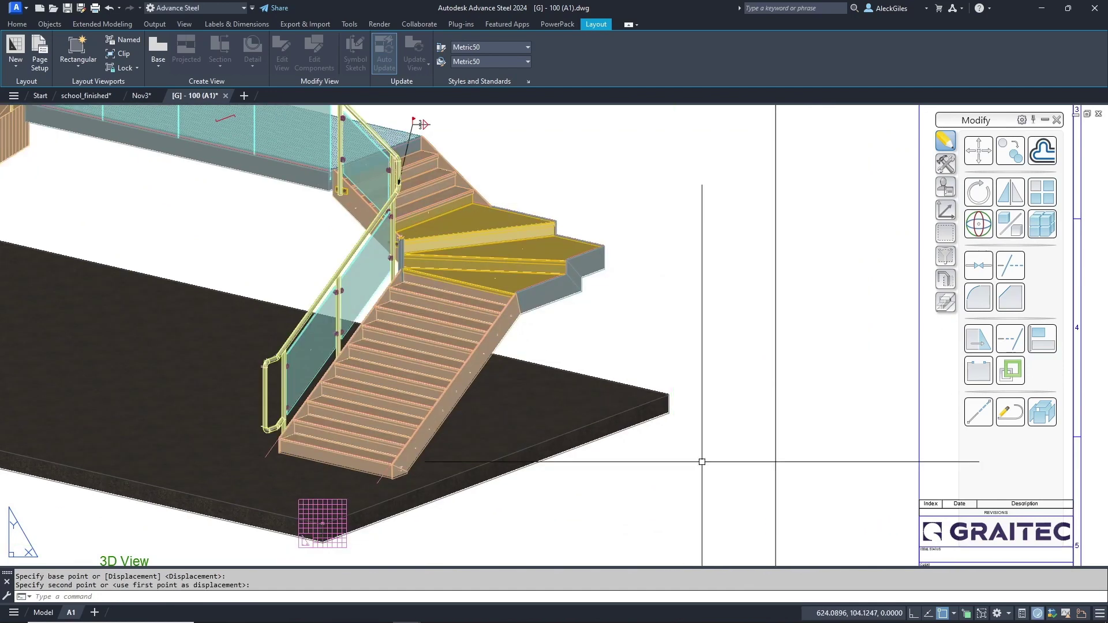
{"action": "scroll", "coordinate": [702, 462], "scroll_direction": "down", "scroll_amount": 4}
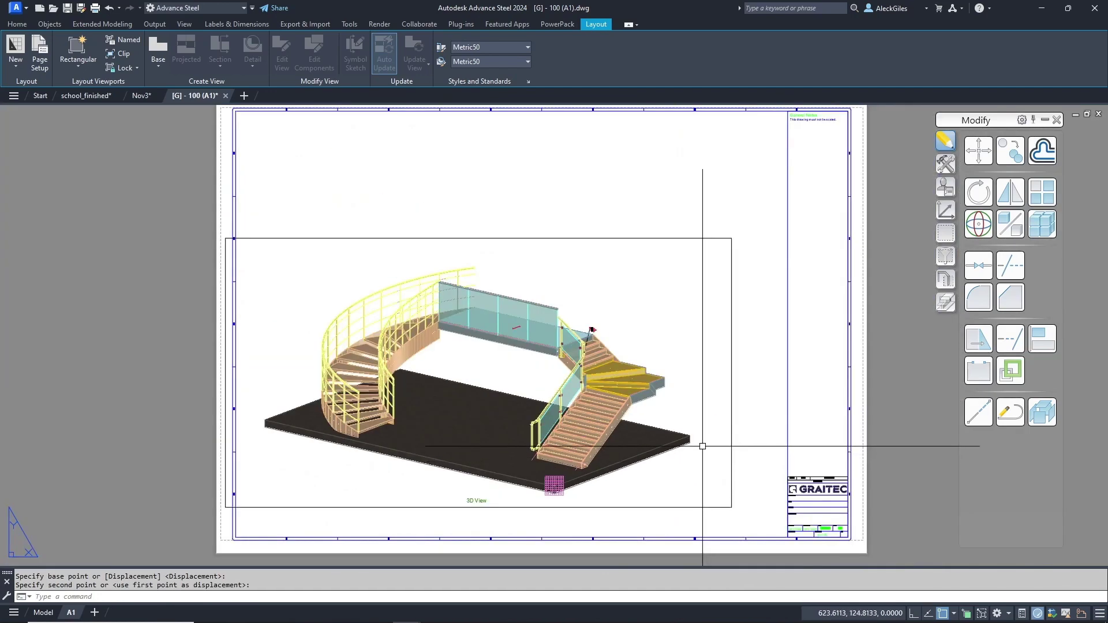
{"action": "scroll", "coordinate": [668, 450], "scroll_direction": "up", "scroll_amount": 2}
{"action": "middle_click_drag", "start_coordinate": [667, 453], "coordinate": [747, 431]}
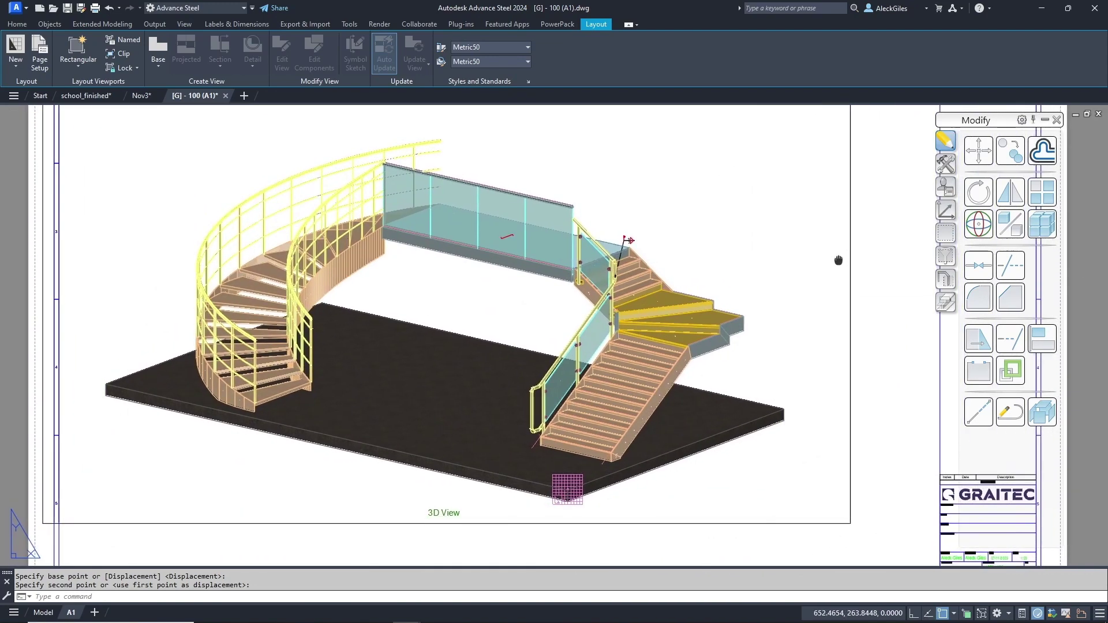
{"action": "middle_click_drag", "start_coordinate": [837, 257], "coordinate": [839, 267]}
- Turn off the Nov3|Cameras layer to hide the magenta camera symbol
{"action": "left_click", "coordinate": [17, 24]}
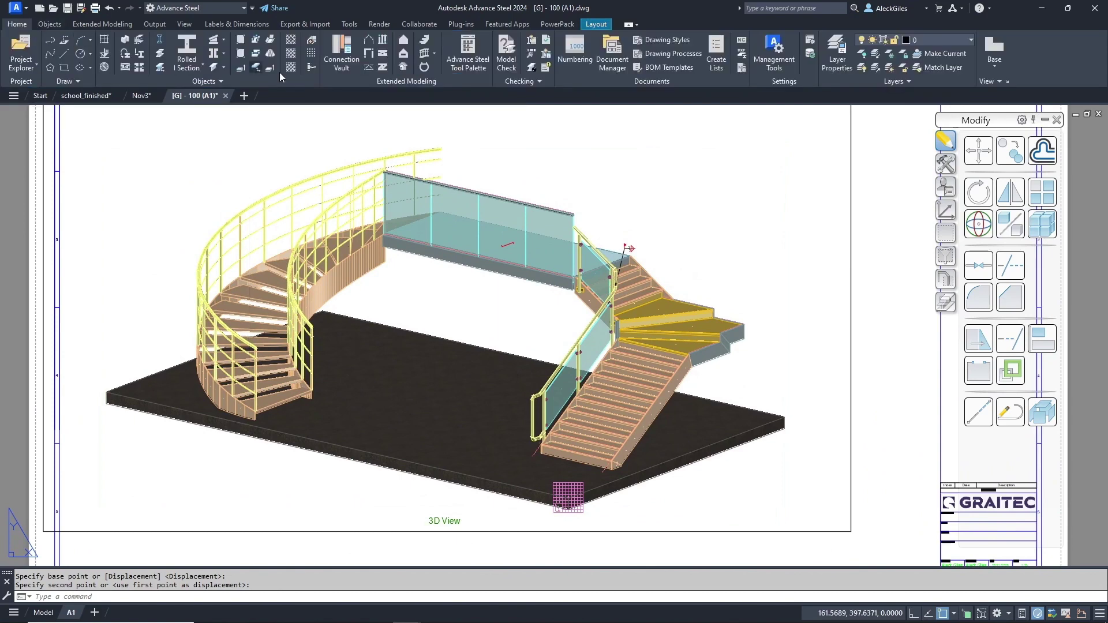
{"action": "left_click", "coordinate": [972, 42]}
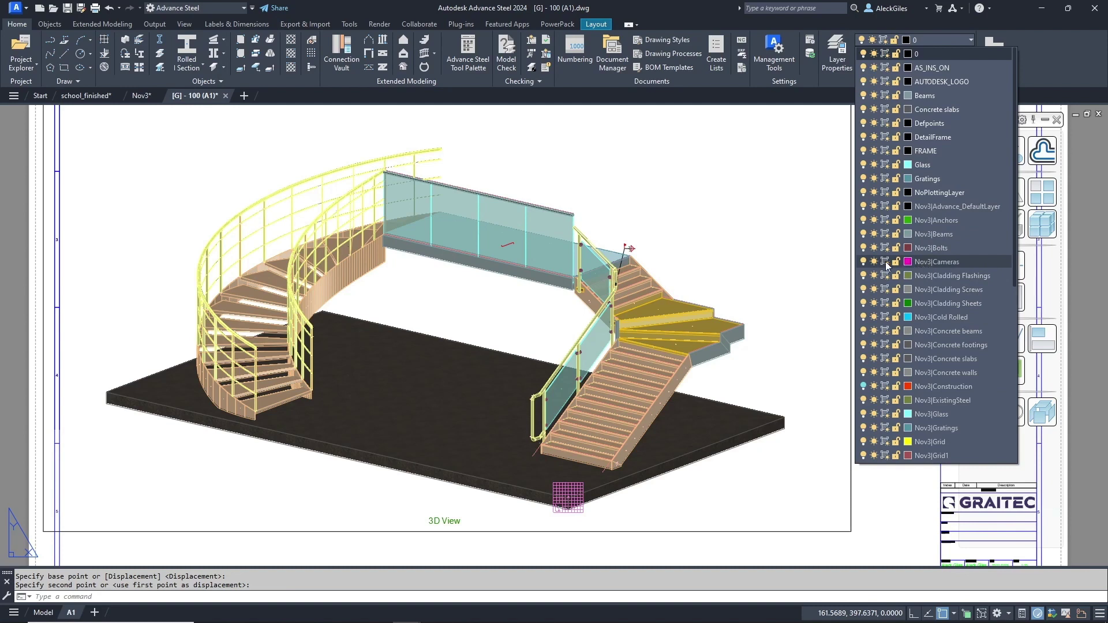
{"action": "left_click", "coordinate": [863, 262]}
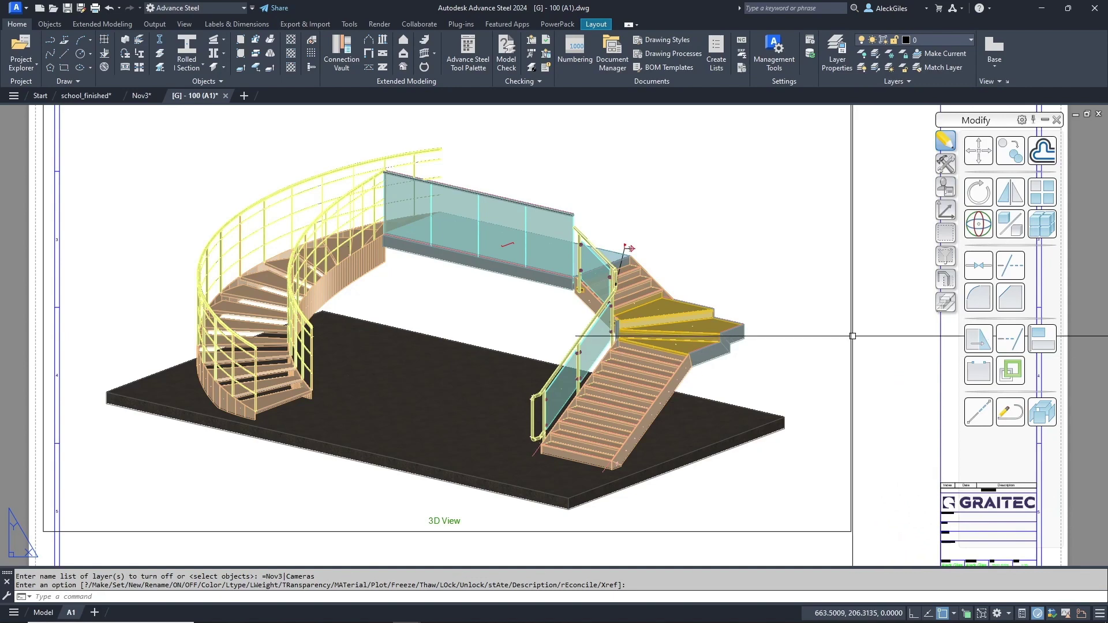
{"action": "key", "text": "Return"}
- Assign the realistic viewport's frame to the Defpoints layer and turn that layer off
{"action": "left_click", "coordinate": [852, 336]}
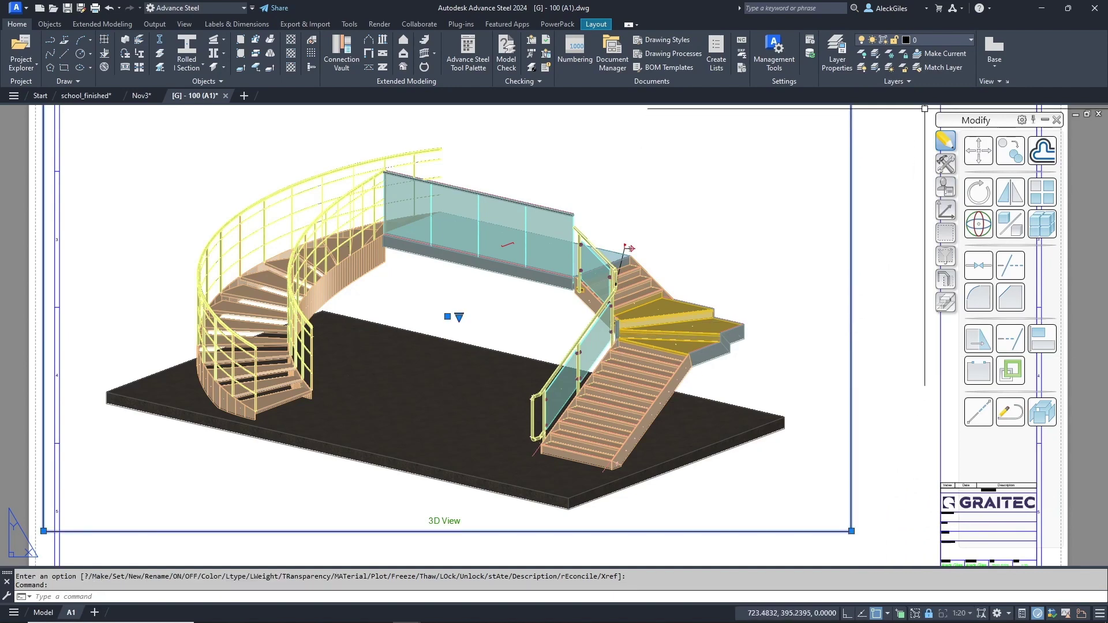
{"action": "left_click", "coordinate": [943, 40]}
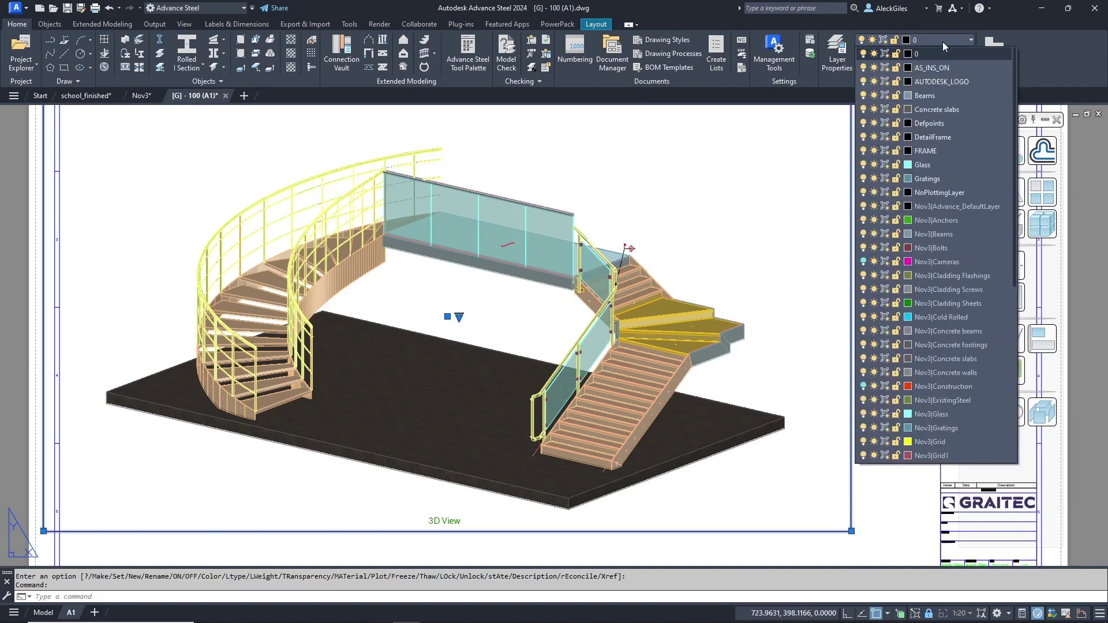
{"action": "left_click", "coordinate": [884, 127]}
{"action": "key", "text": "Escape"}
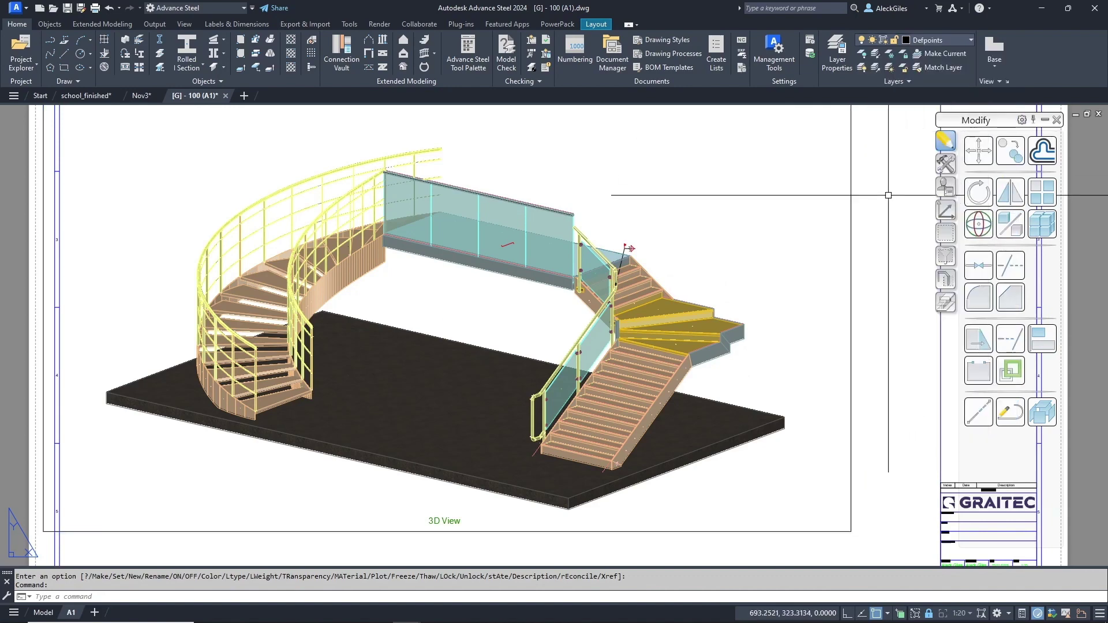
{"action": "left_click", "coordinate": [937, 40]}
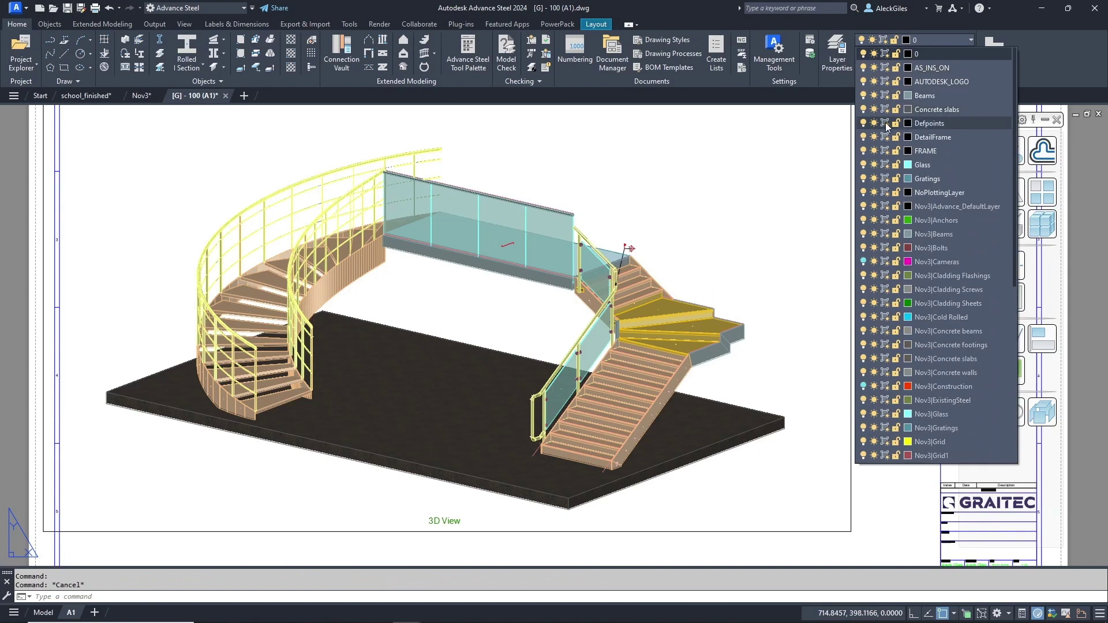
{"action": "left_click", "coordinate": [865, 123]}
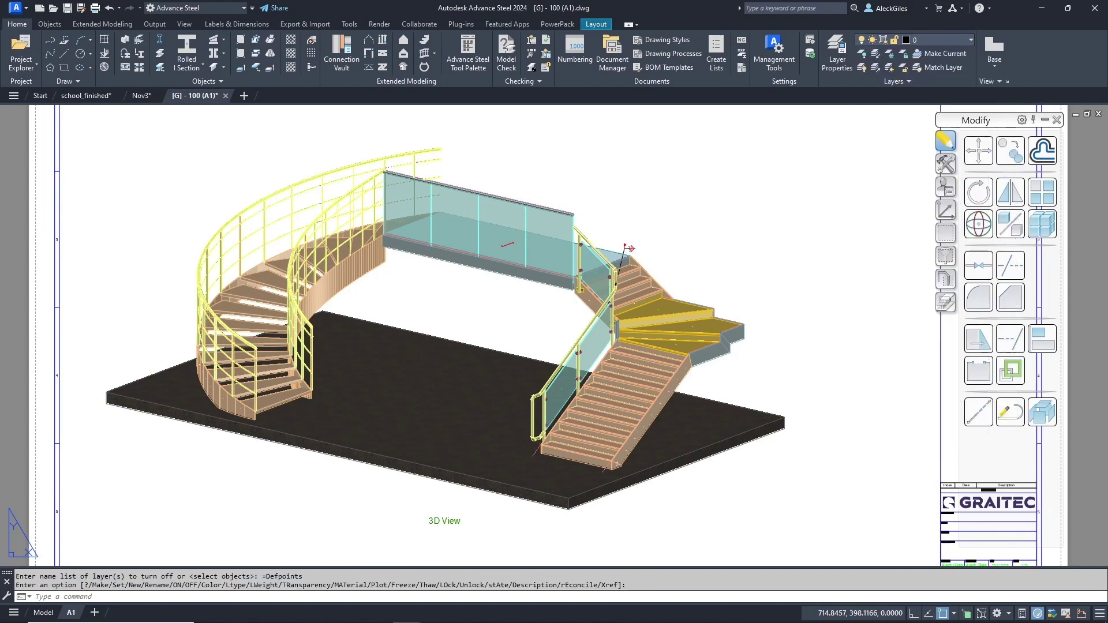
{"action": "middle_click_drag", "start_coordinate": [736, 235], "coordinate": [782, 240]}
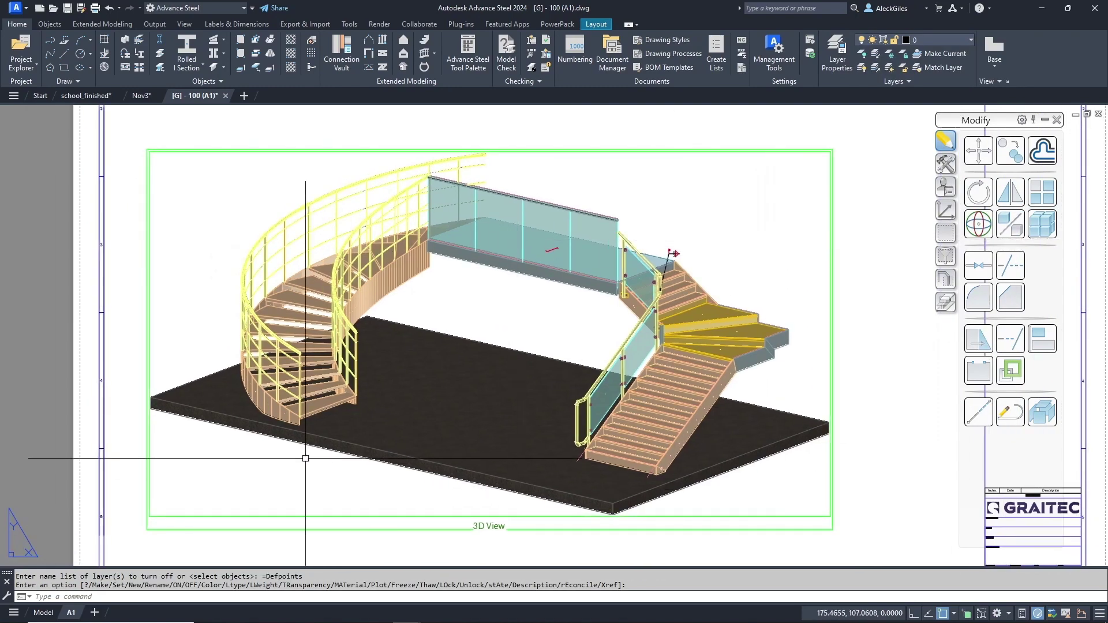
- Insert a horizontal label on the spiral stair's outer top handrail, placing its text outside the railing
{"action": "left_click", "coordinate": [227, 24]}
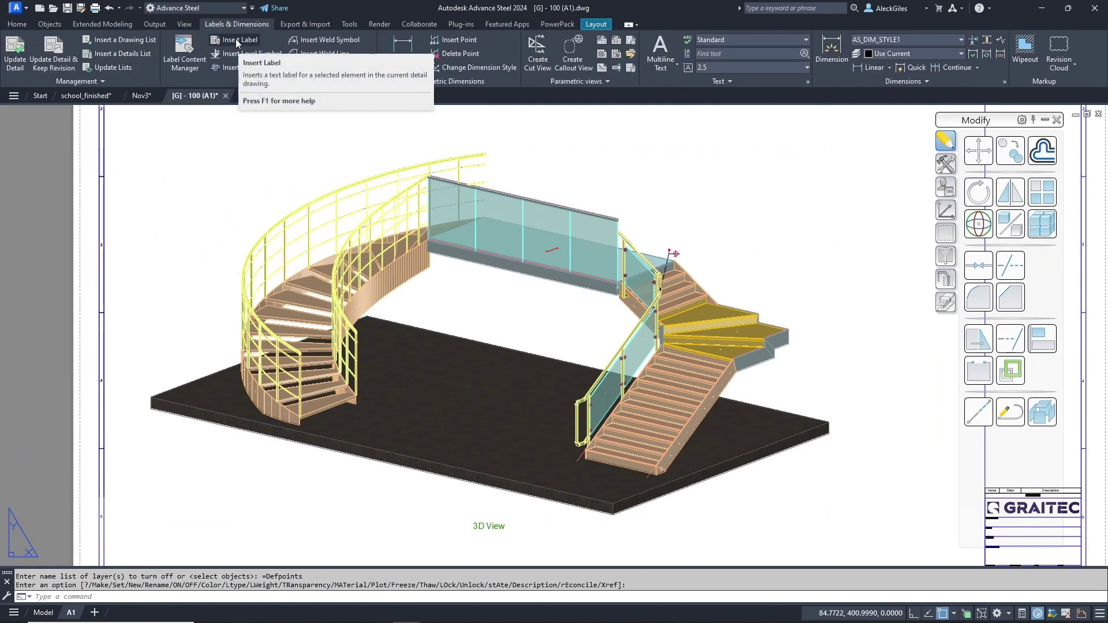
{"action": "left_click", "coordinate": [237, 40]}
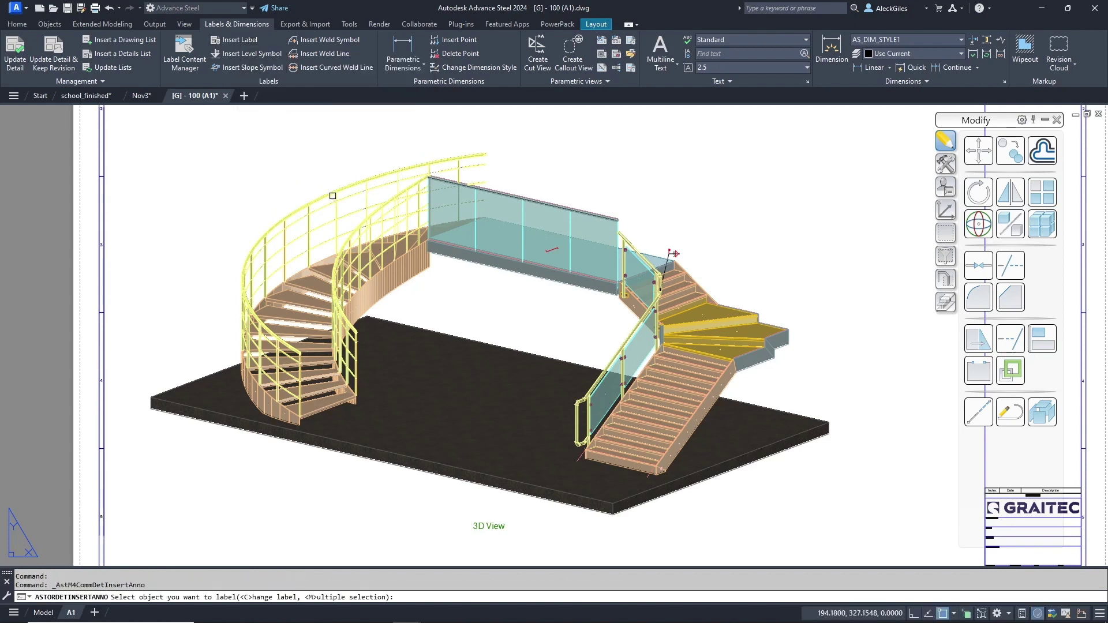
{"action": "left_click", "coordinate": [327, 198]}
{"action": "left_click", "coordinate": [313, 201]}
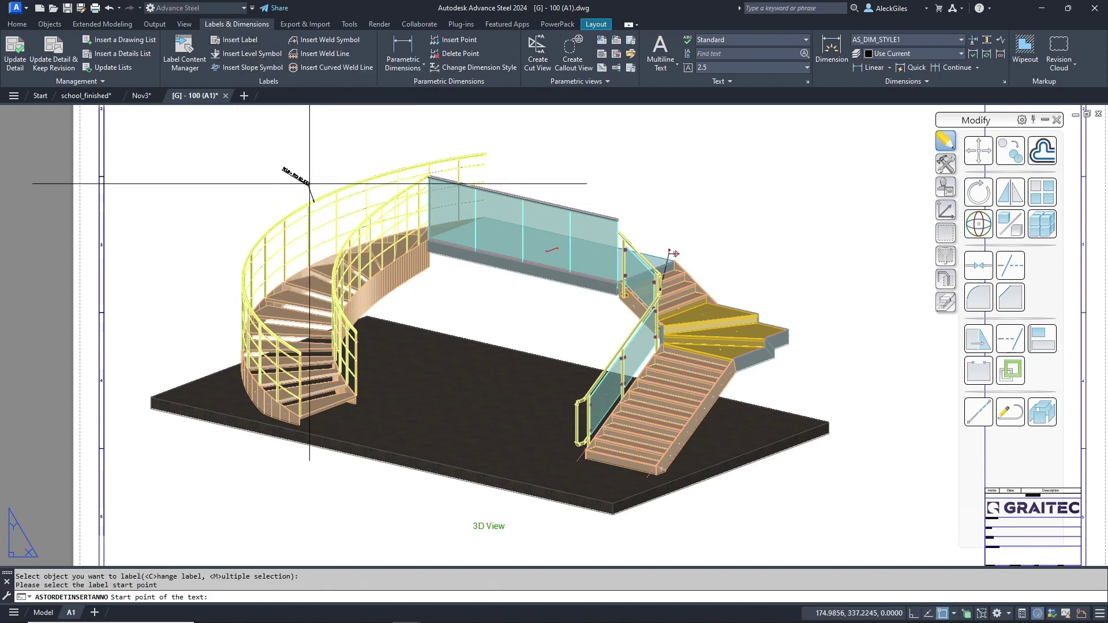
{"action": "left_click", "coordinate": [296, 185]}
{"action": "left_click", "coordinate": [296, 185]}
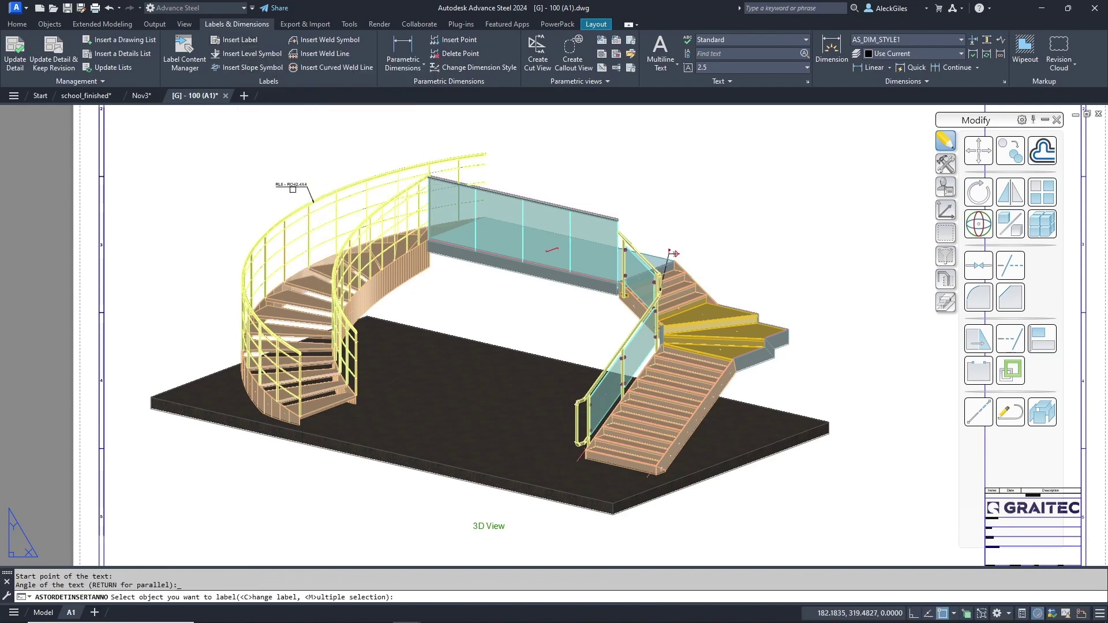
- Label the upper yellow winder tread plate with horizontal text above and outside the straight stair, and end labelling
{"action": "left_click", "coordinate": [717, 315]}
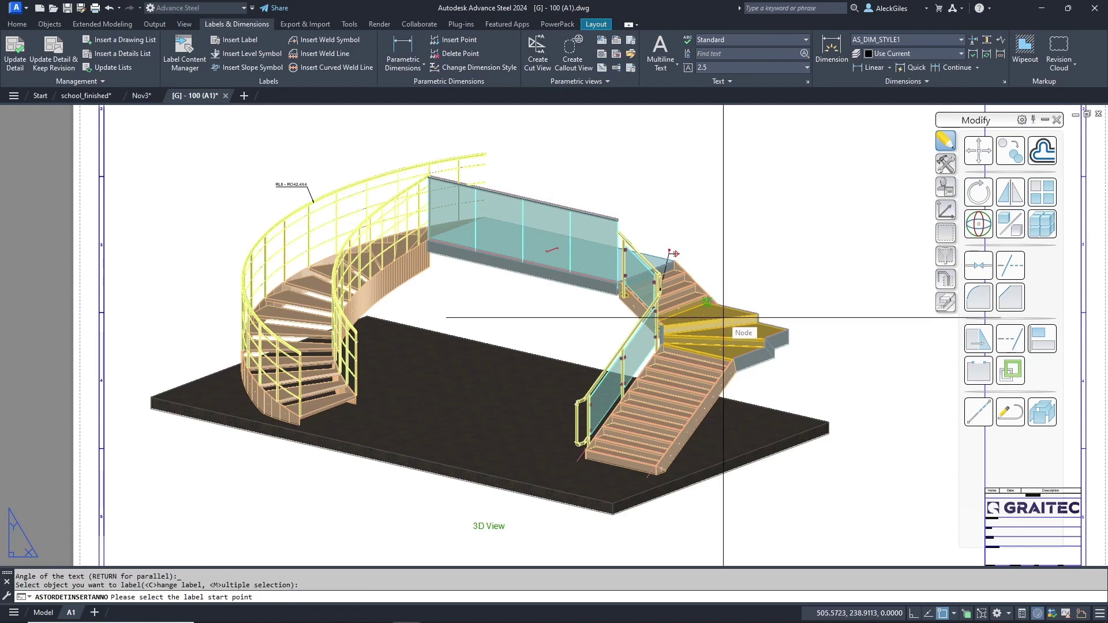
{"action": "left_click", "coordinate": [723, 317]}
{"action": "left_click", "coordinate": [764, 283]}
{"action": "left_click", "coordinate": [793, 281]}
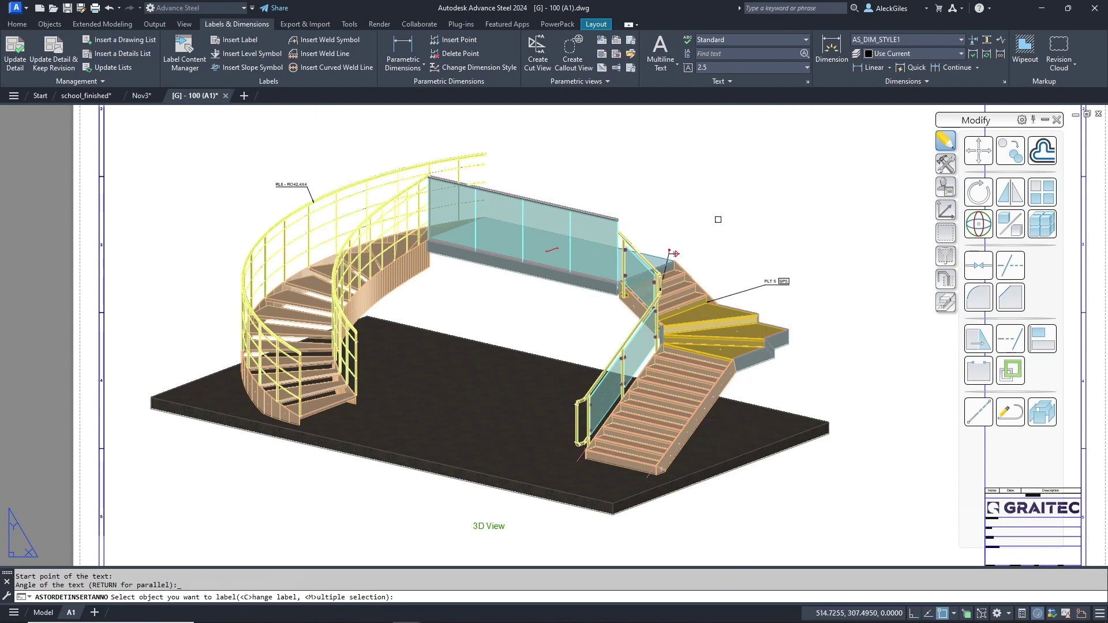
{"action": "key", "text": "Escape"}
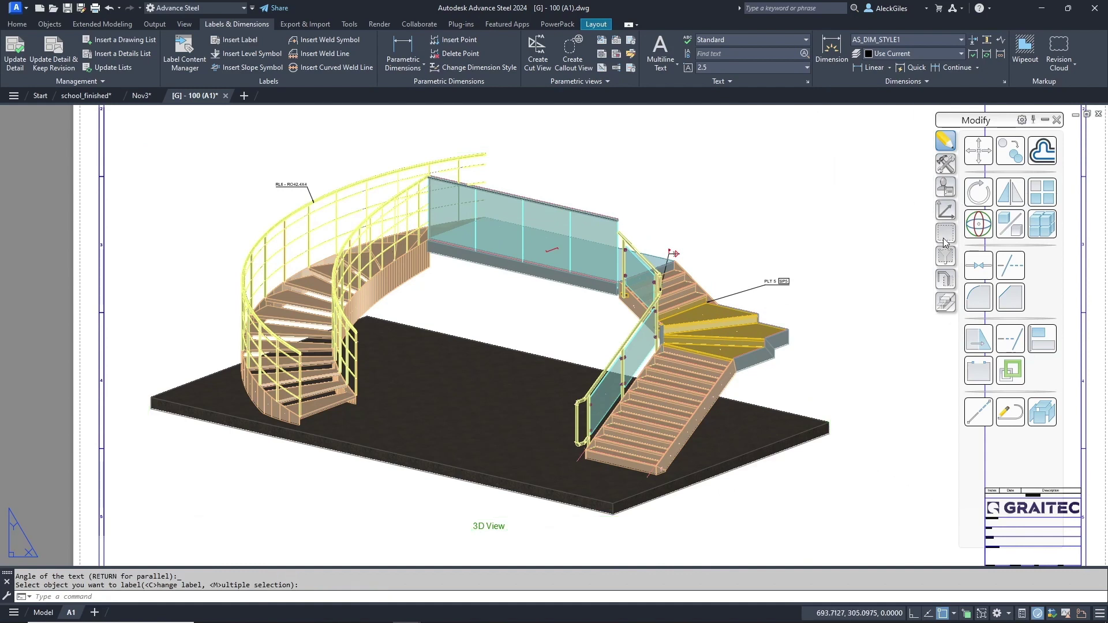